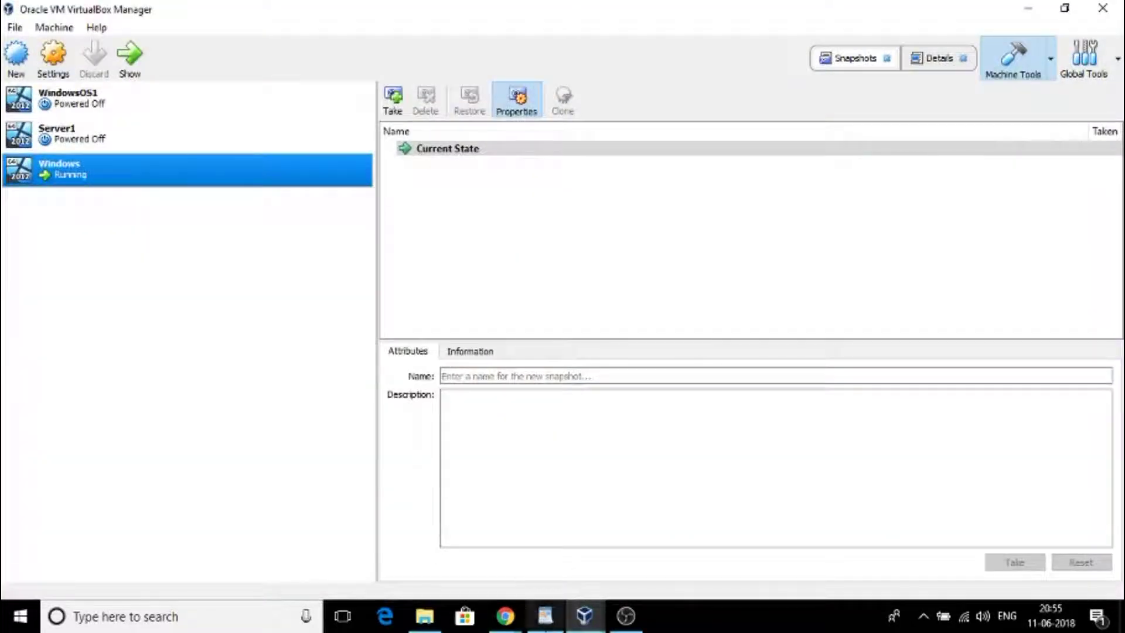
Step: Bring the server VM to the front and maximize Server Manager's Dashboard to fill the VM screen
mouse_move(585, 627)
left_click(618, 566)
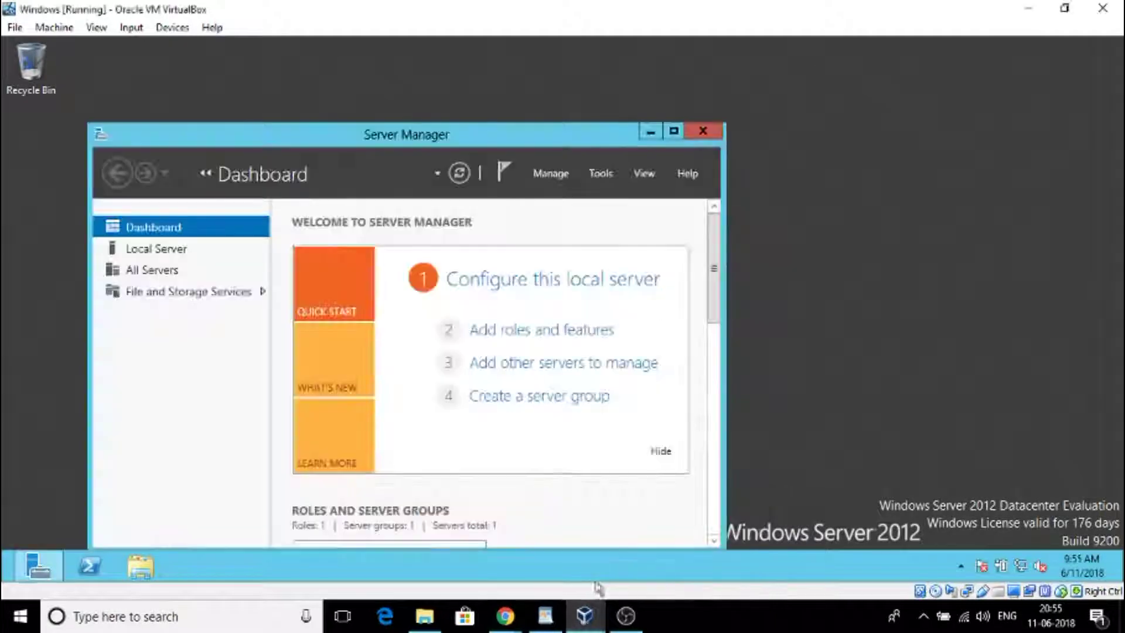
left_click_drag(610, 145, 725, 94)
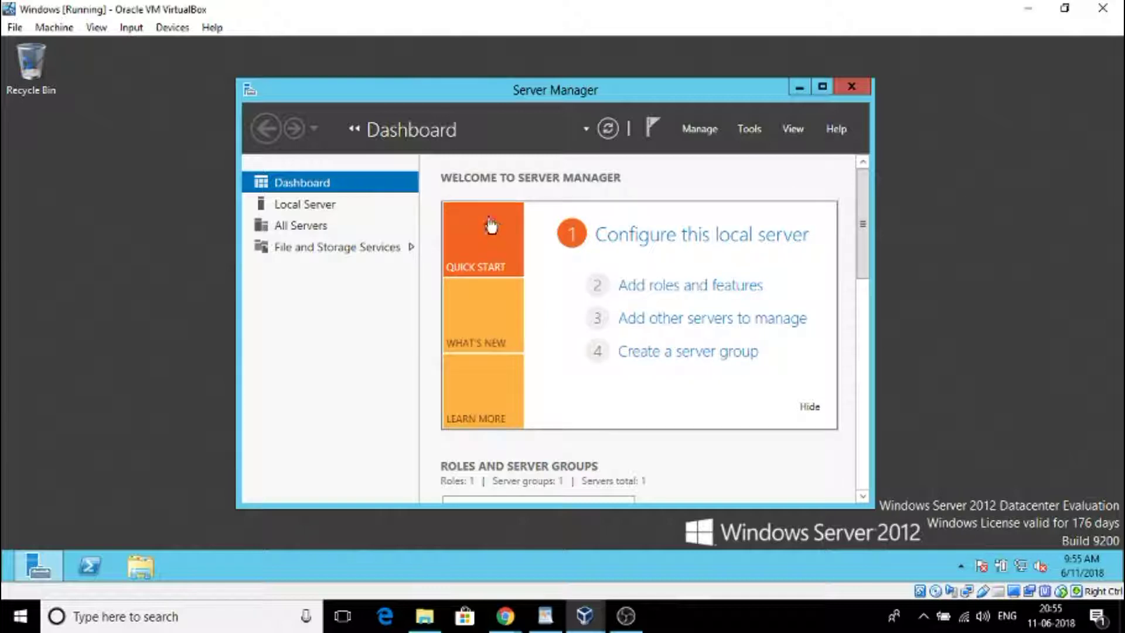
left_click(823, 87)
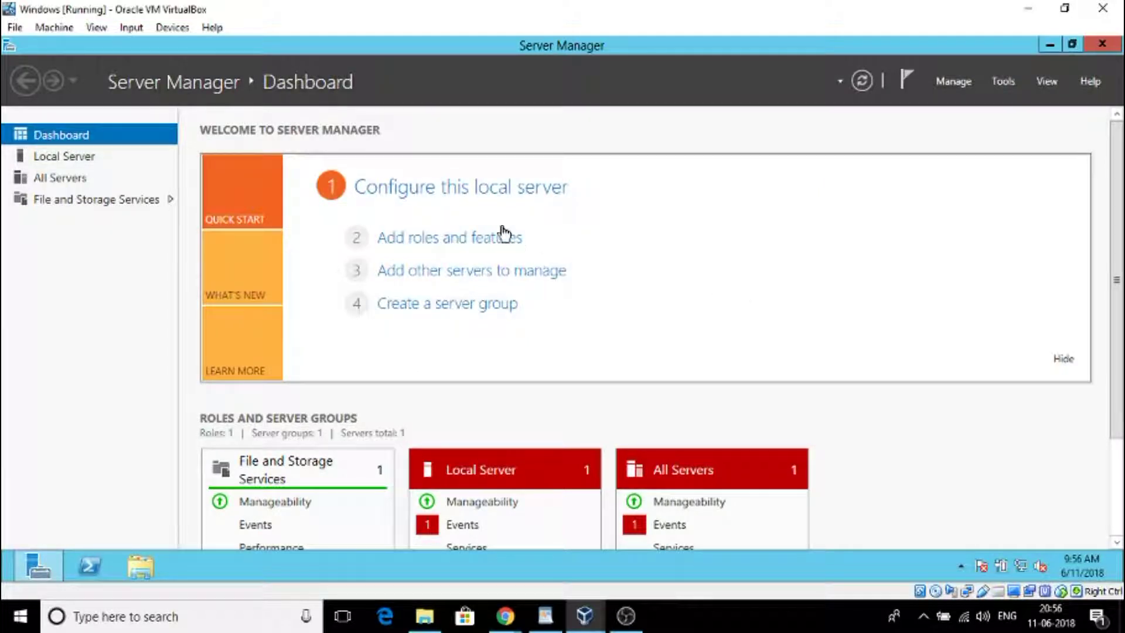
Step: Start Add Roles and Features, keeping role-based installation and the local server, to reach Select server roles
left_click(465, 238)
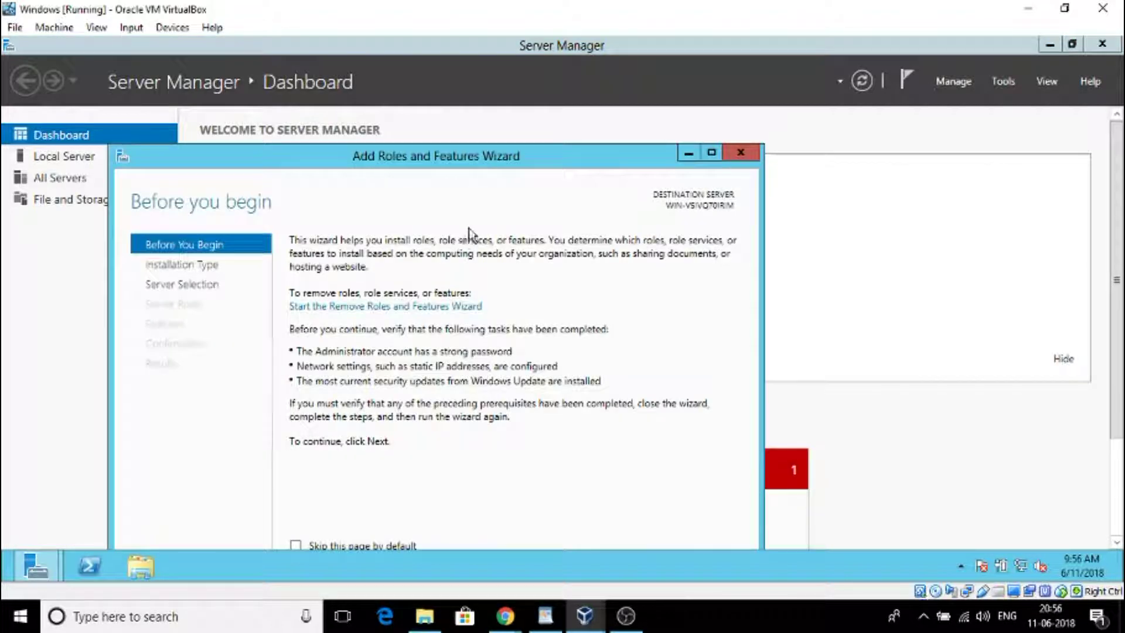
left_click_drag(482, 162, 622, 77)
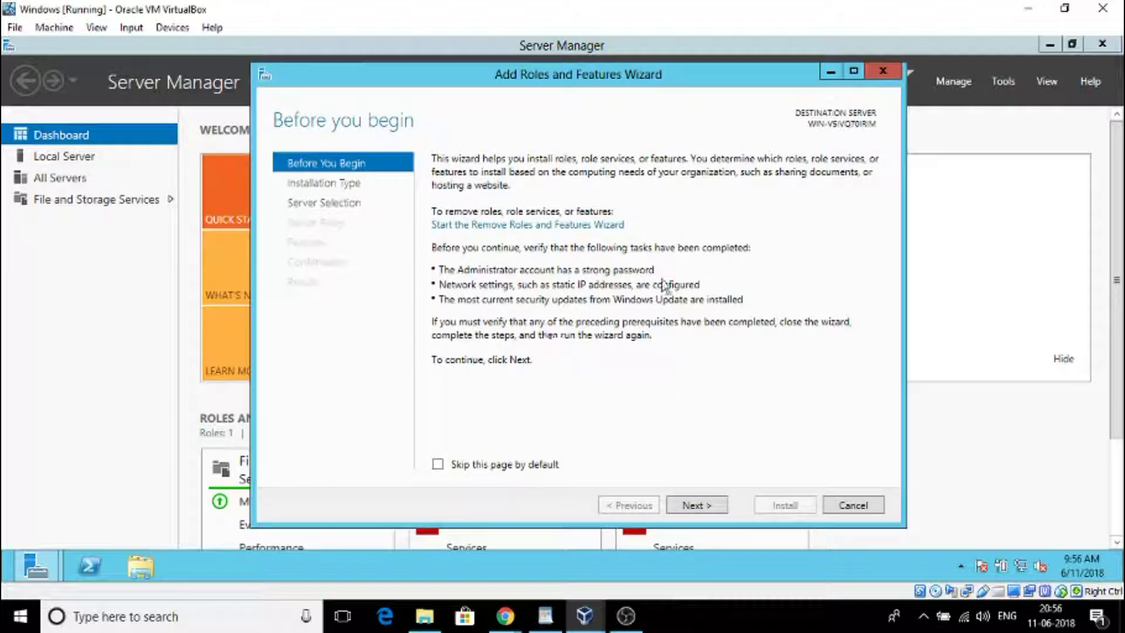
left_click(709, 510)
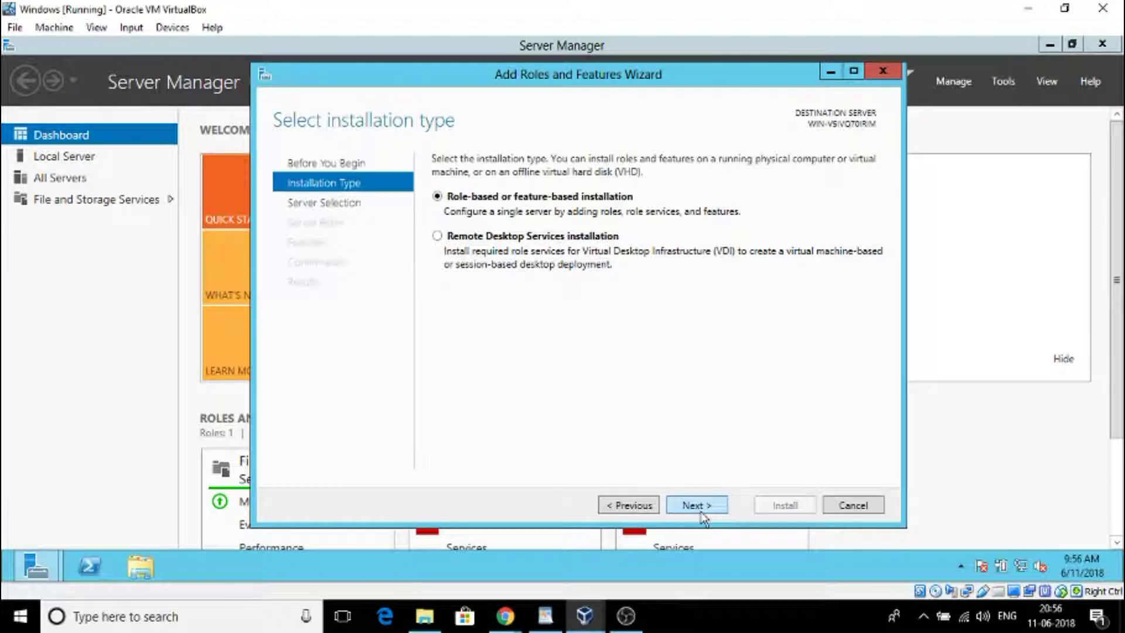
left_click(704, 510)
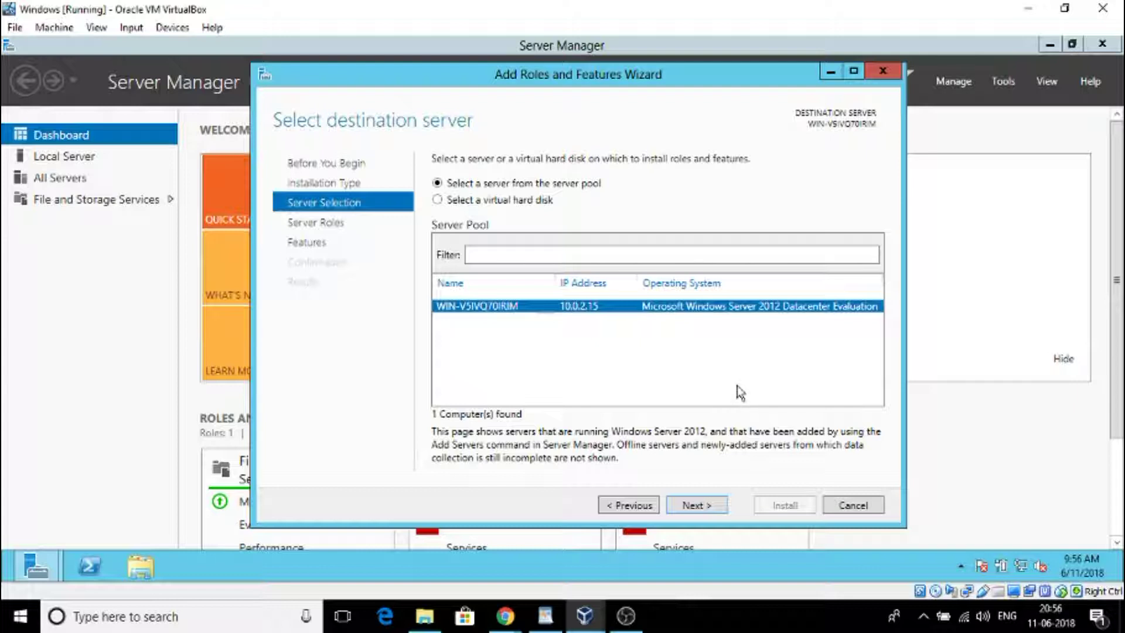
left_click(700, 508)
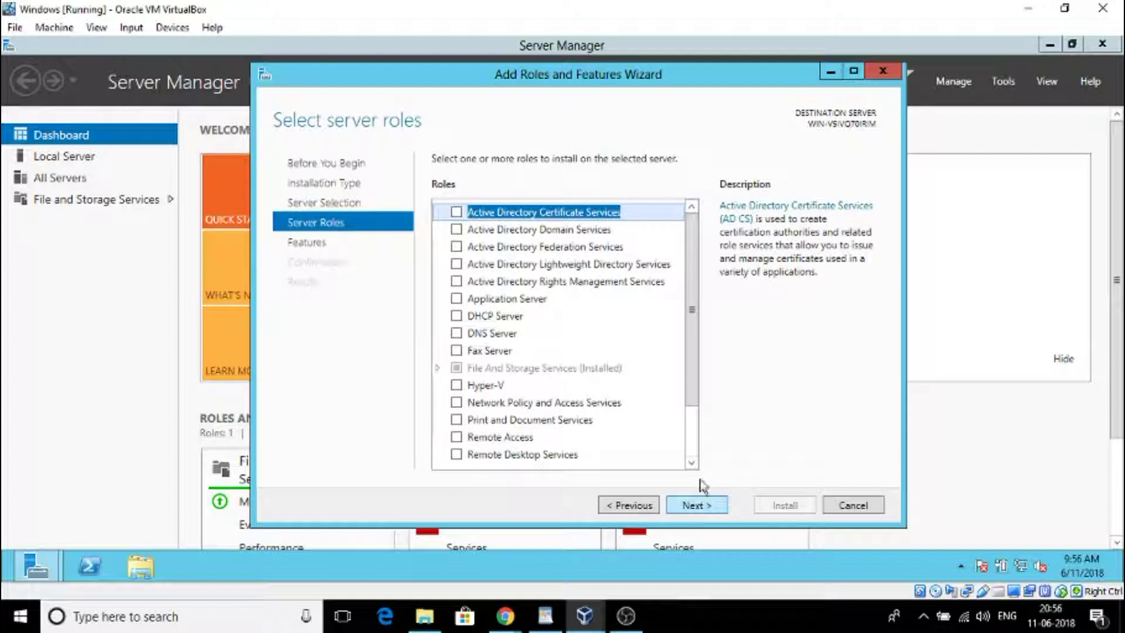
Step: Select Active Directory Domain Services with its required tools, plus .NET Framework 3.5 Features
left_click(457, 230)
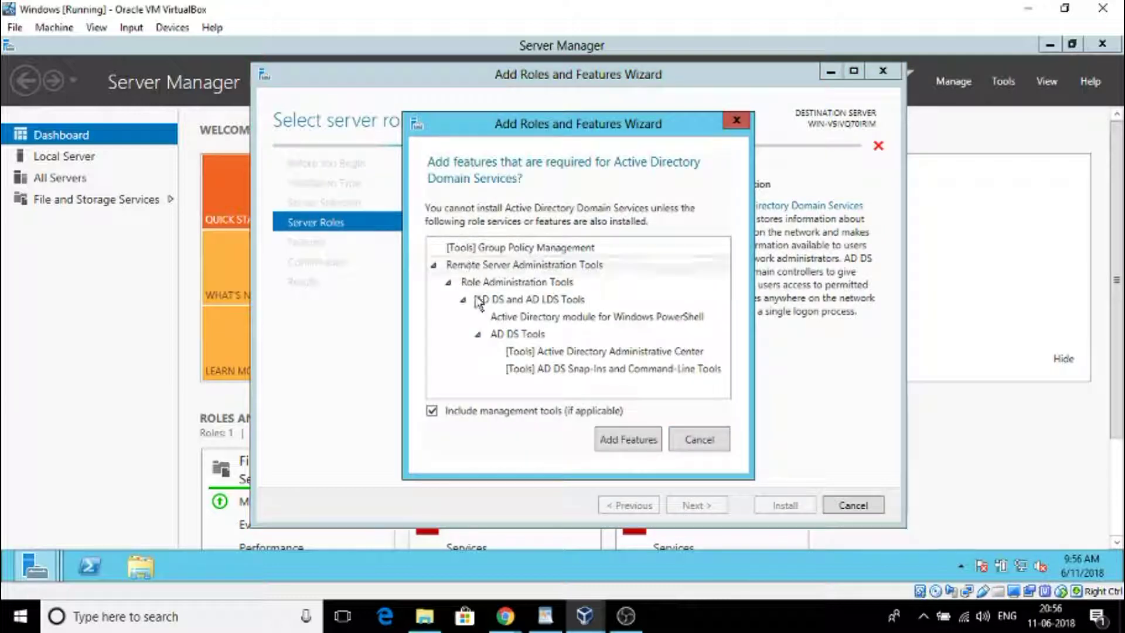
left_click(619, 447)
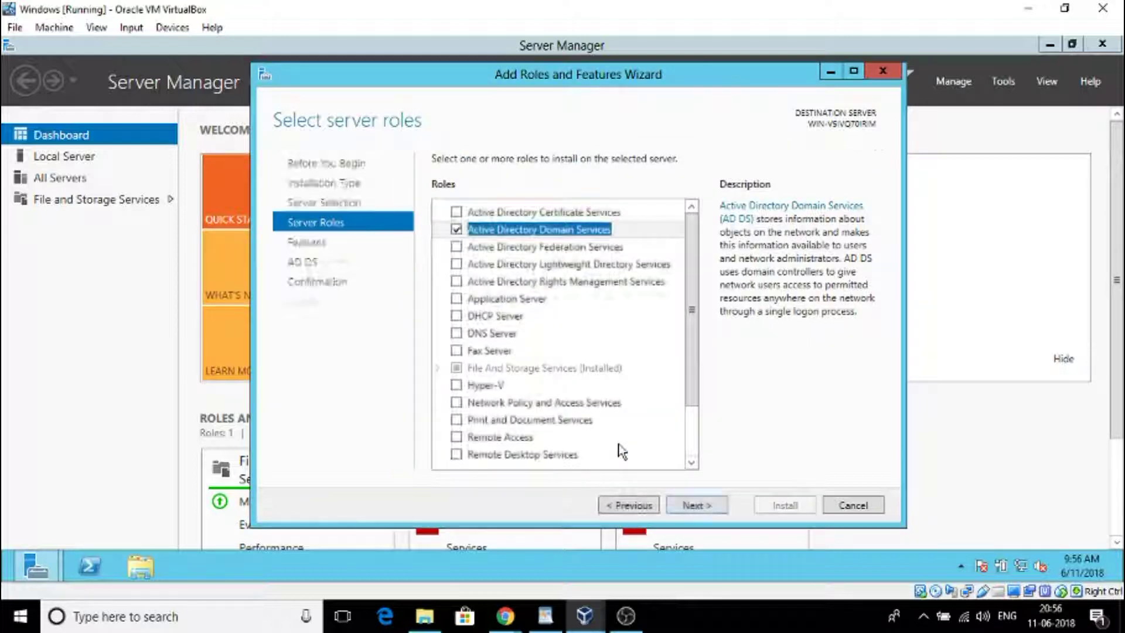
left_click(709, 506)
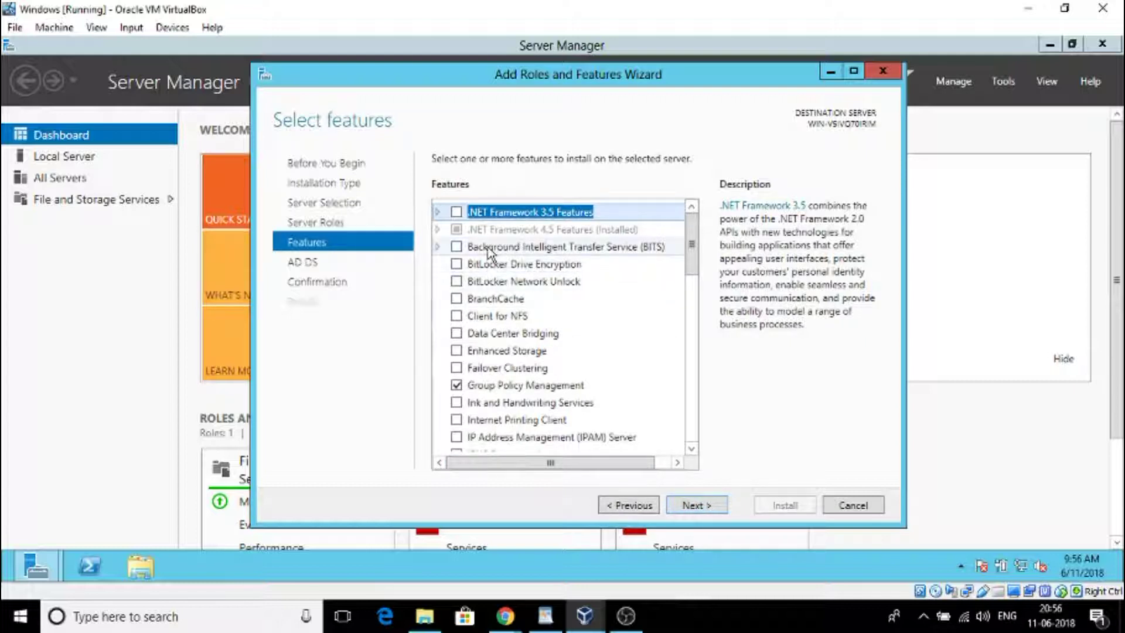
left_click(456, 212)
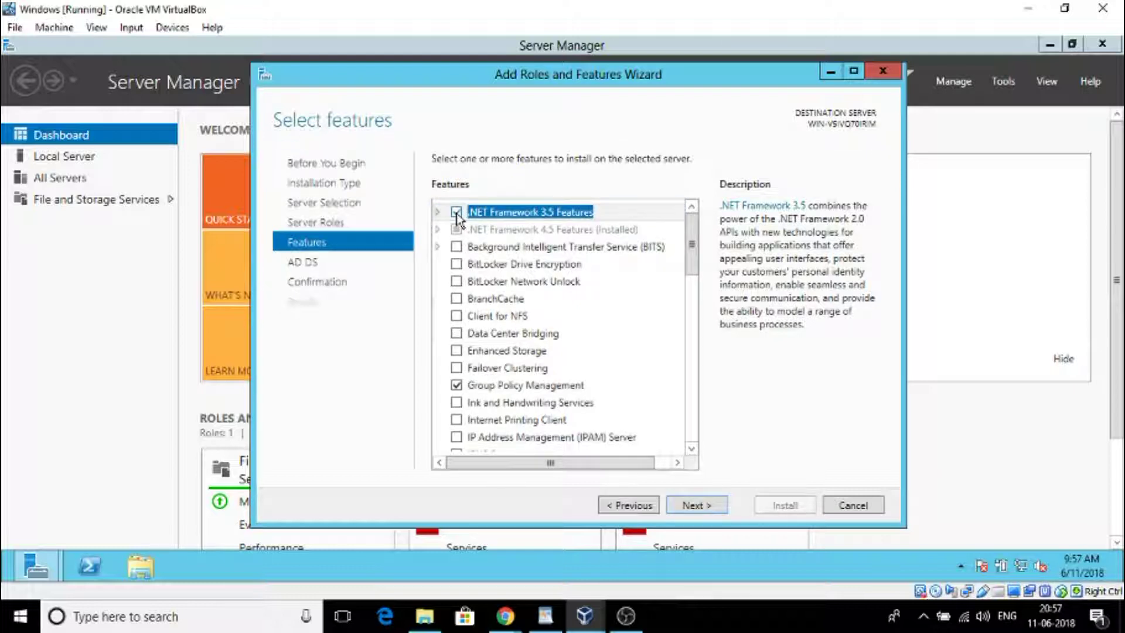
left_click(691, 505)
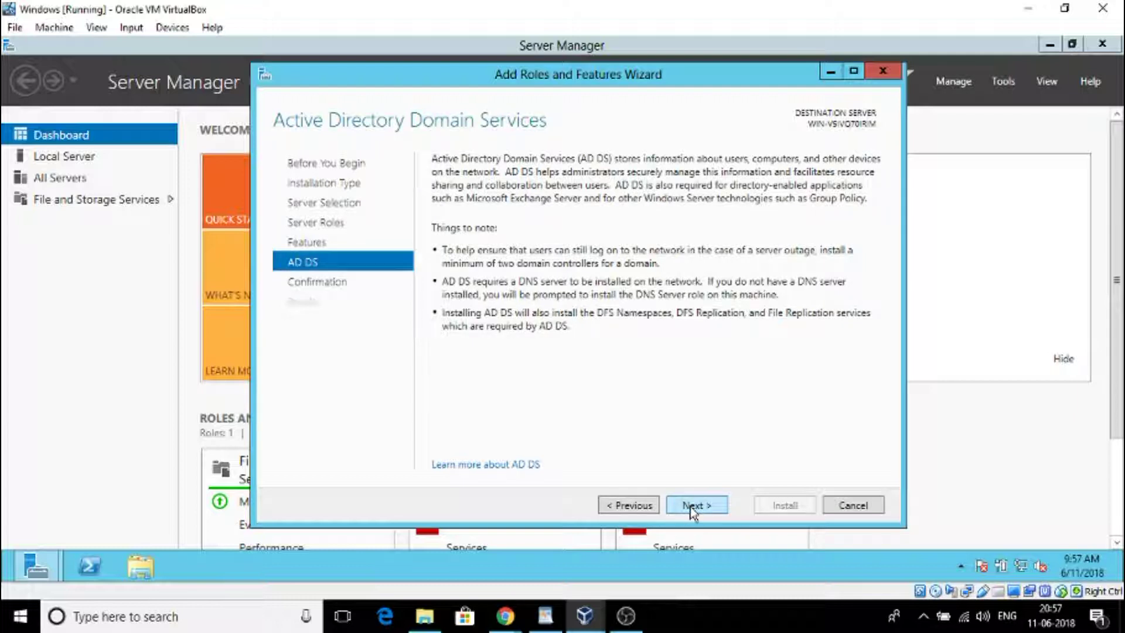
Step: Review the confirmation list, then bring up the Specify Alternate Source Path dialog
left_click(694, 509)
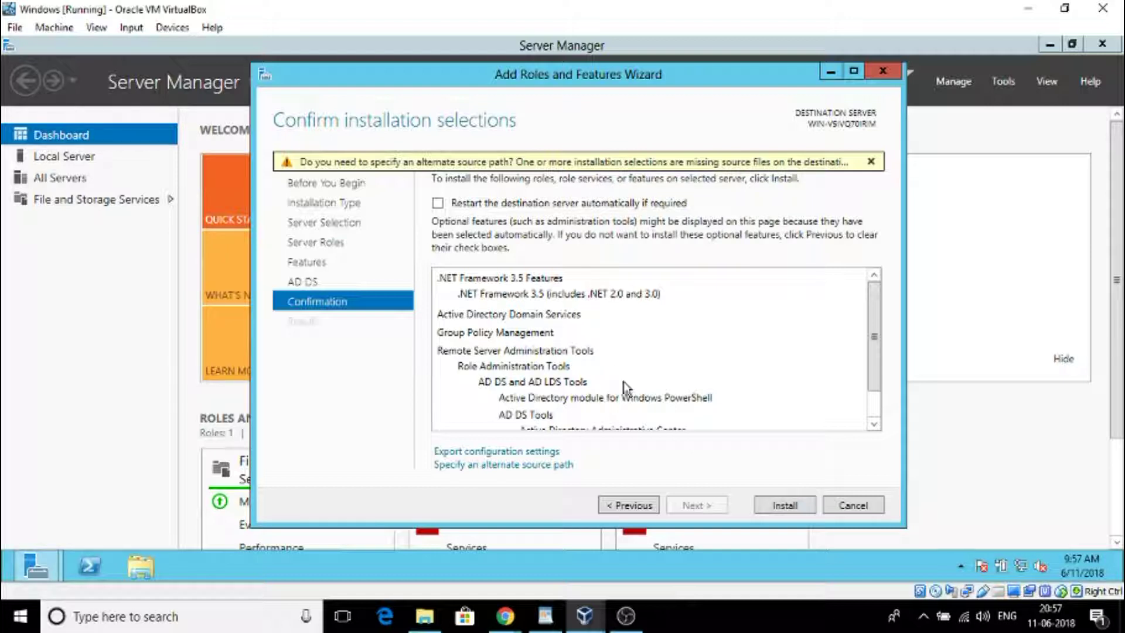
scroll(630, 393, "down", 1)
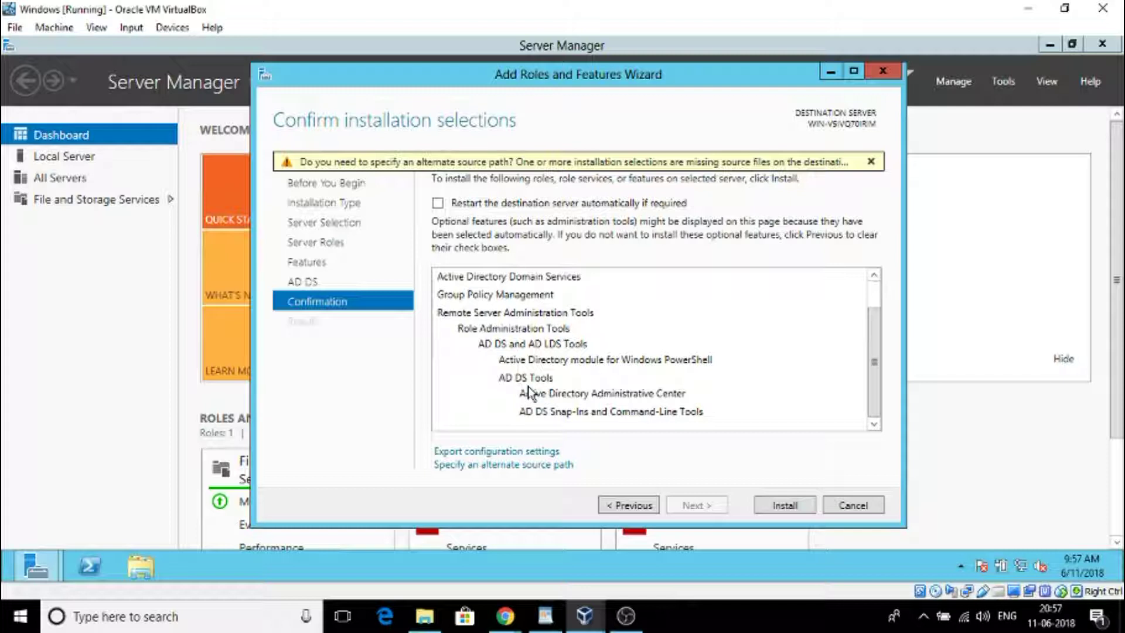
scroll(705, 381, "up", 1)
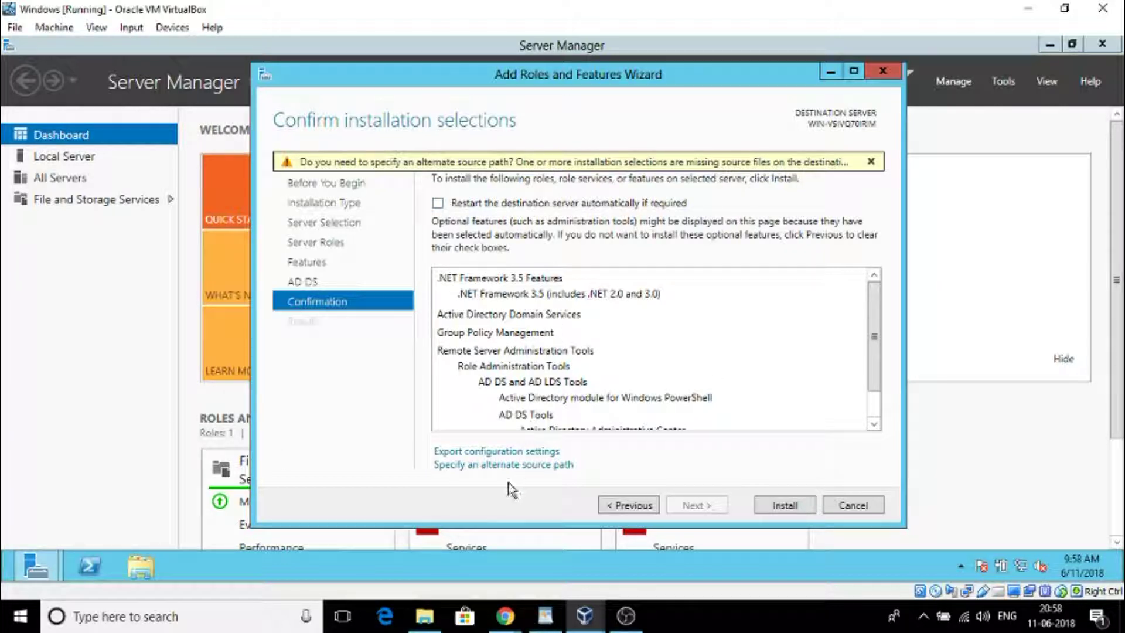
left_click(503, 465)
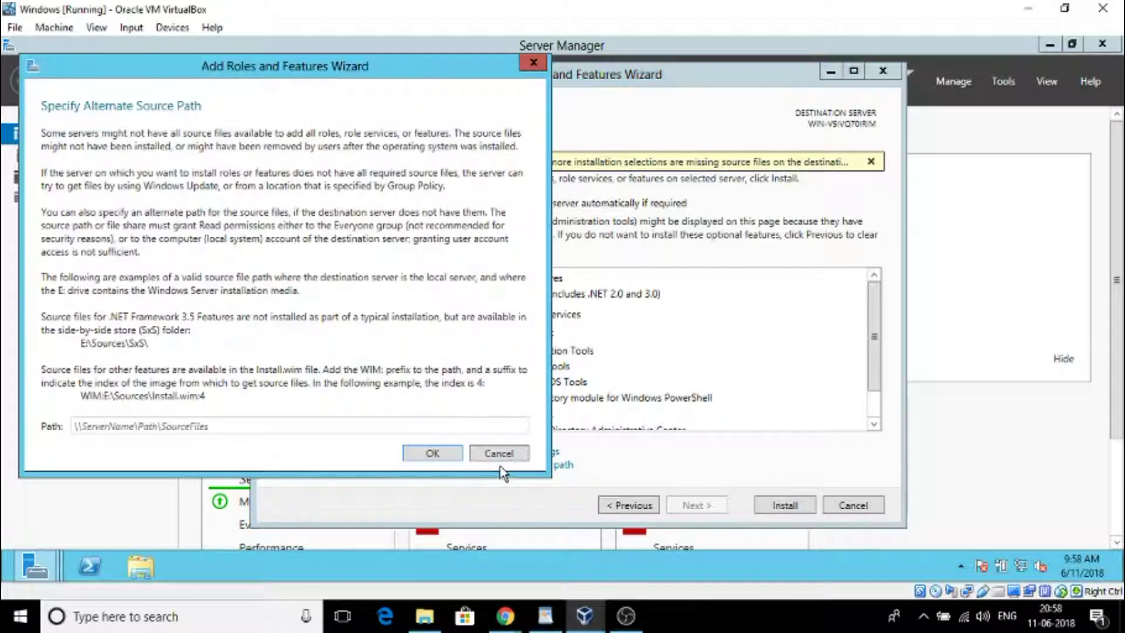
Step: Focus the empty Path field and launch File Explorer from the VM taskbar
left_click(78, 432)
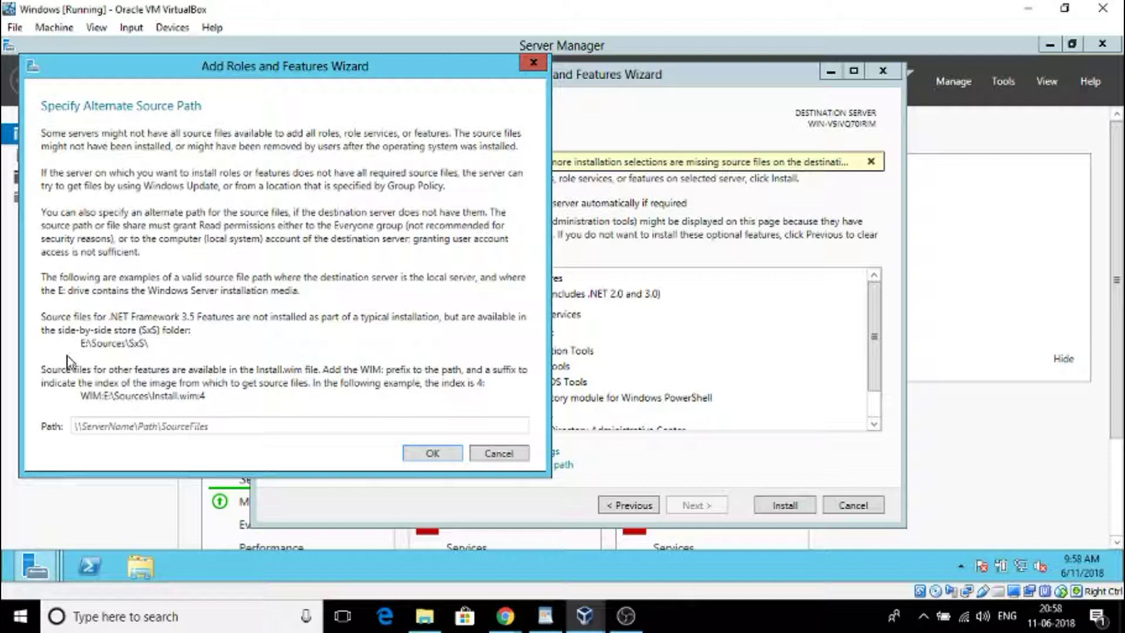
left_click(143, 570)
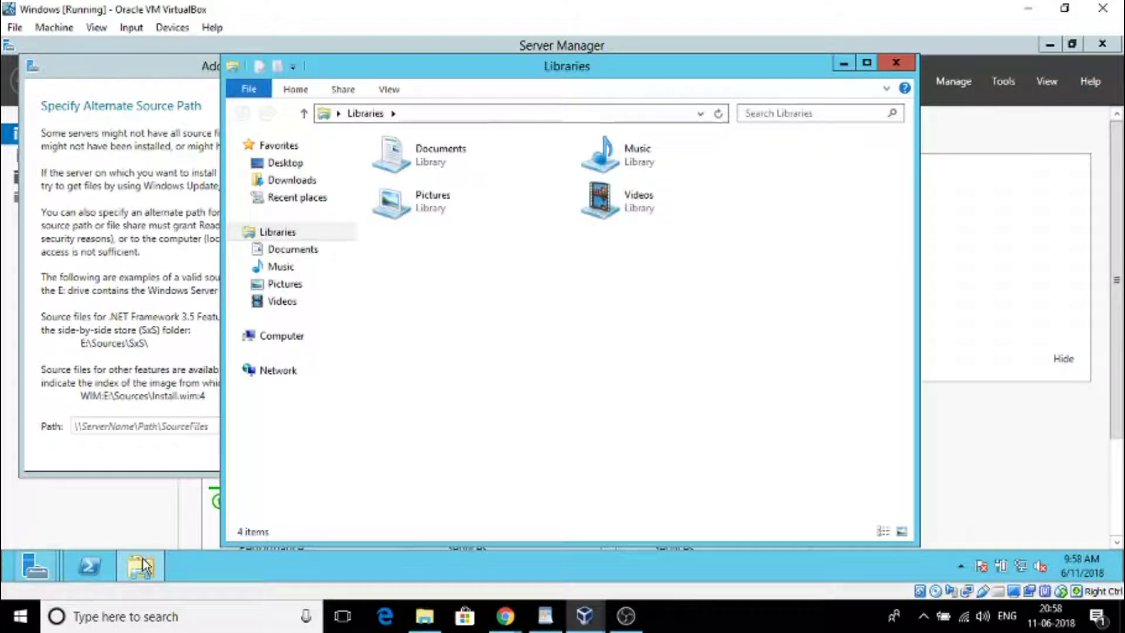
Step: View Computer's drives, only Local Disk (C:) and the Guest Additions CD, then minimize Explorer
left_click(282, 339)
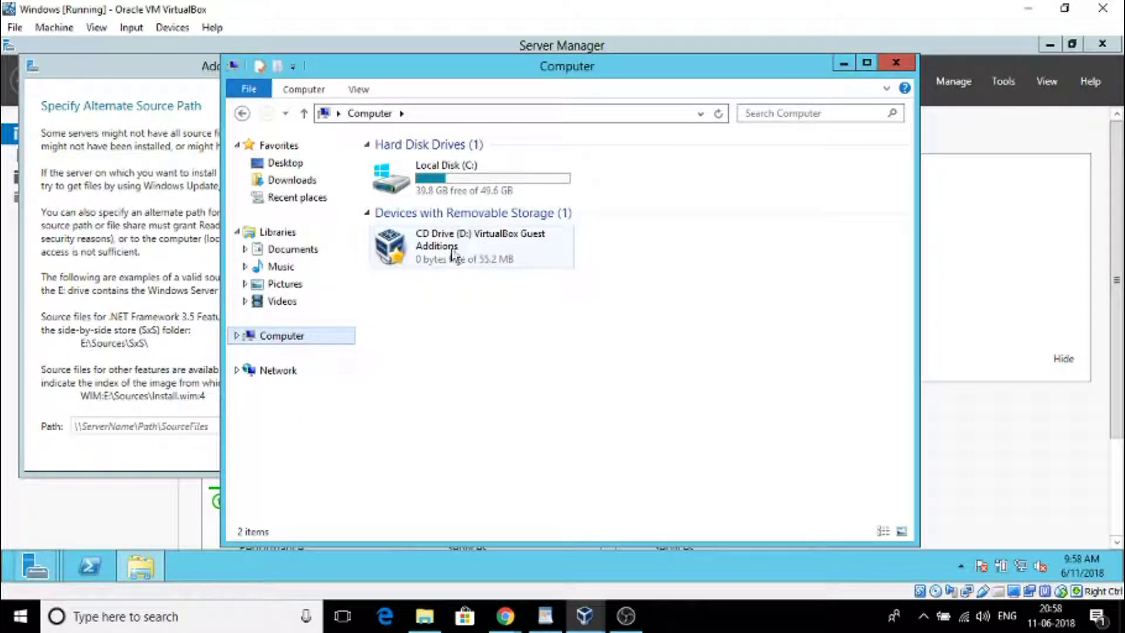
left_click(844, 66)
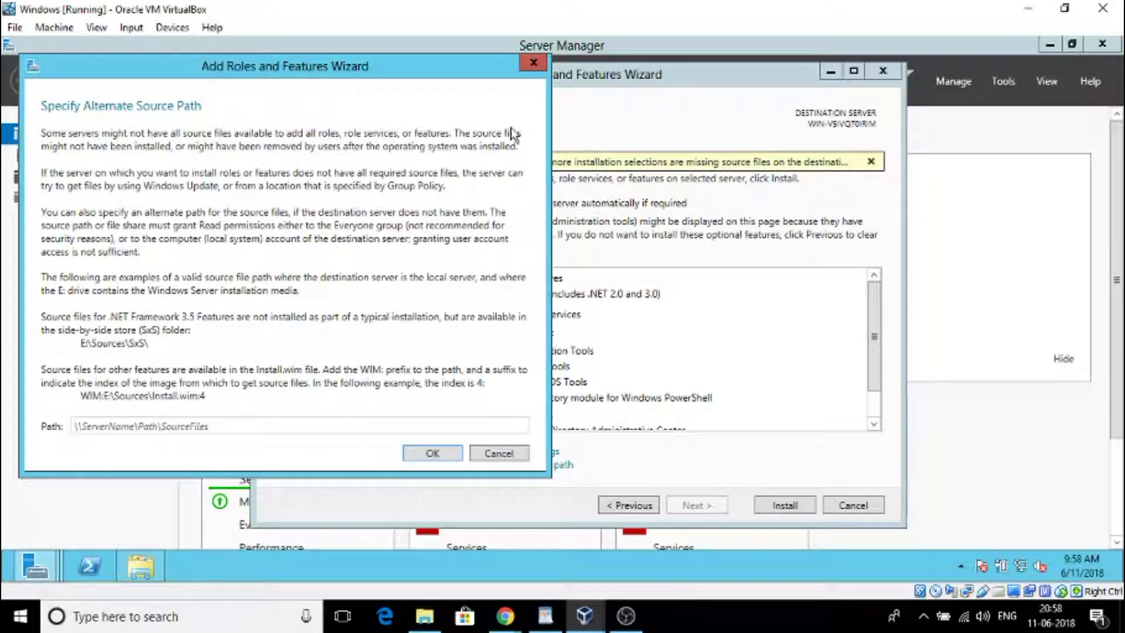
Step: Insert the 9200.16384.WIN8_RTM server ISO into the VM's optical drive as CD Drive (D:)
left_click(167, 29)
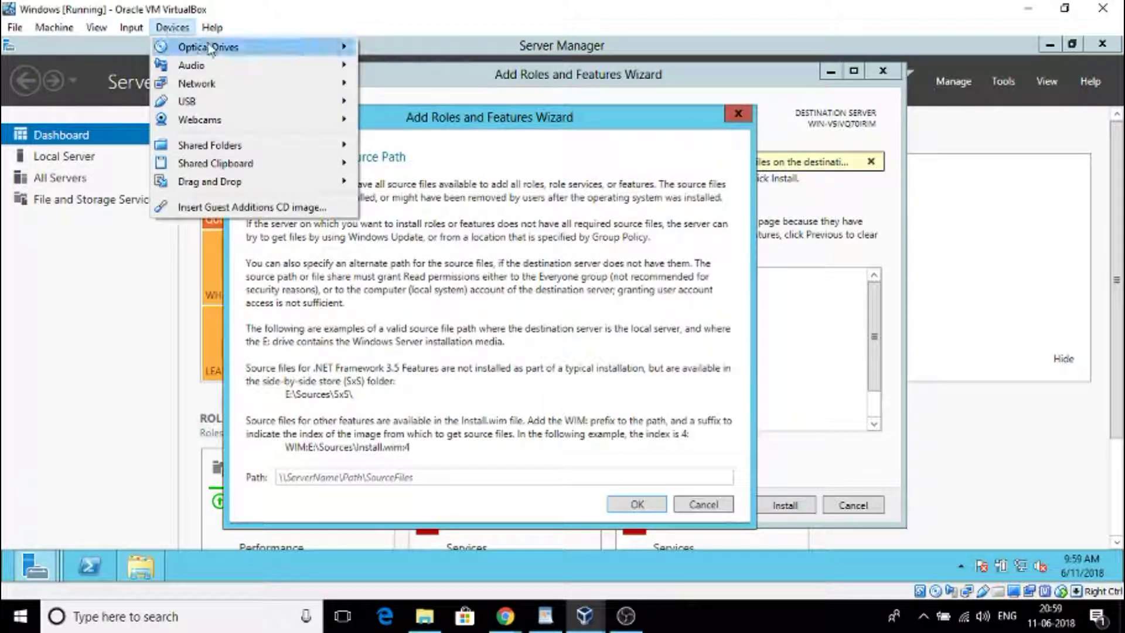
mouse_move(211, 49)
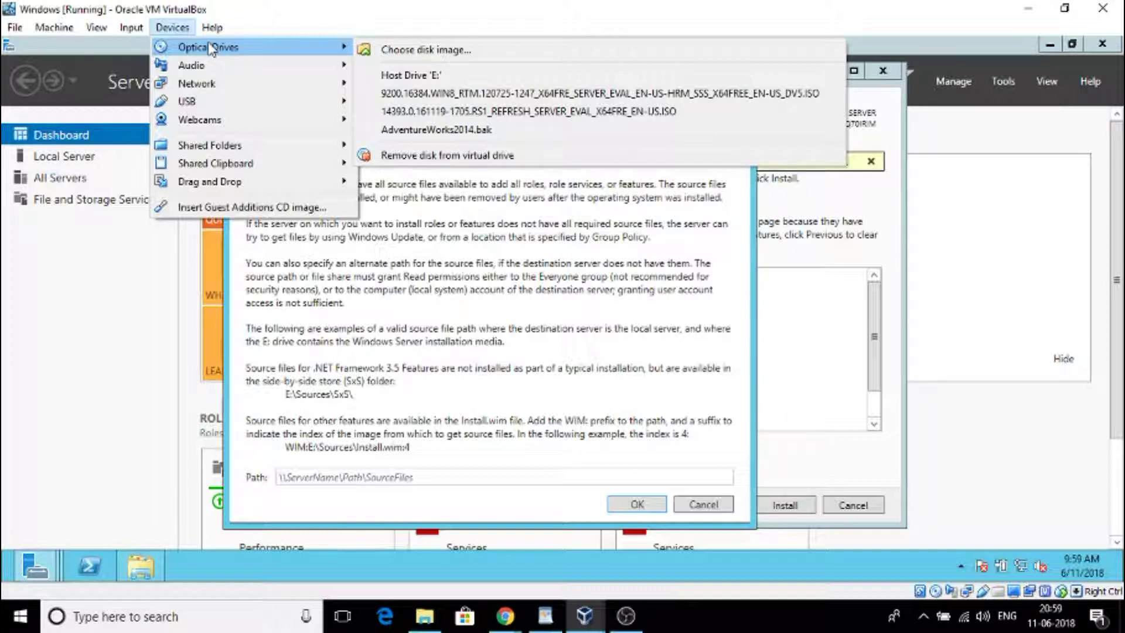
left_click(440, 51)
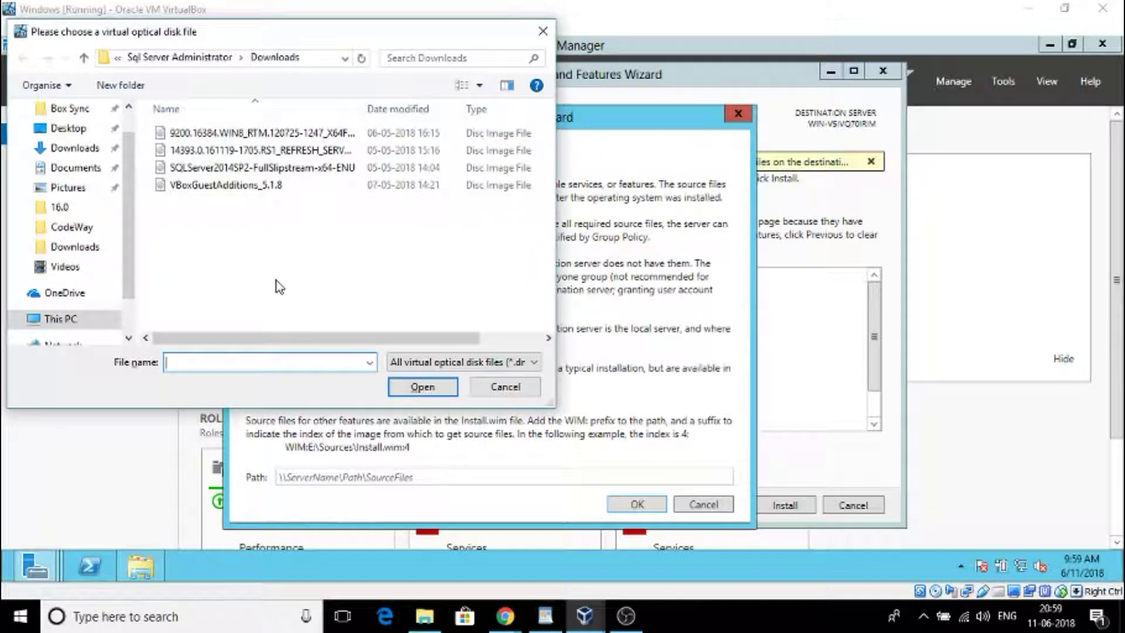
left_click(280, 137)
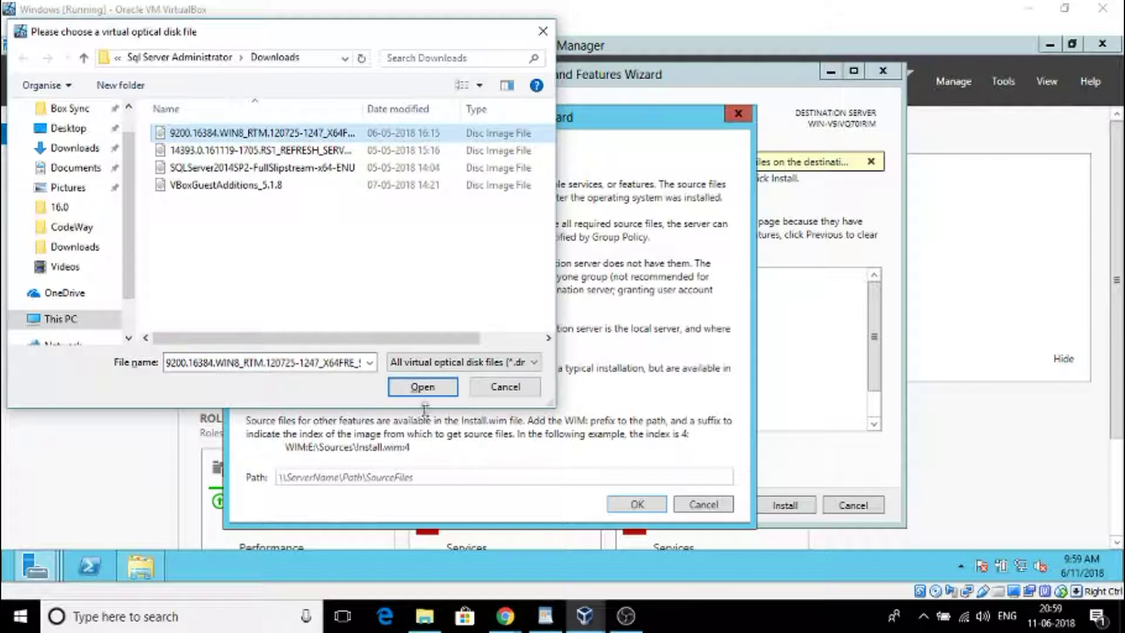
left_click(422, 388)
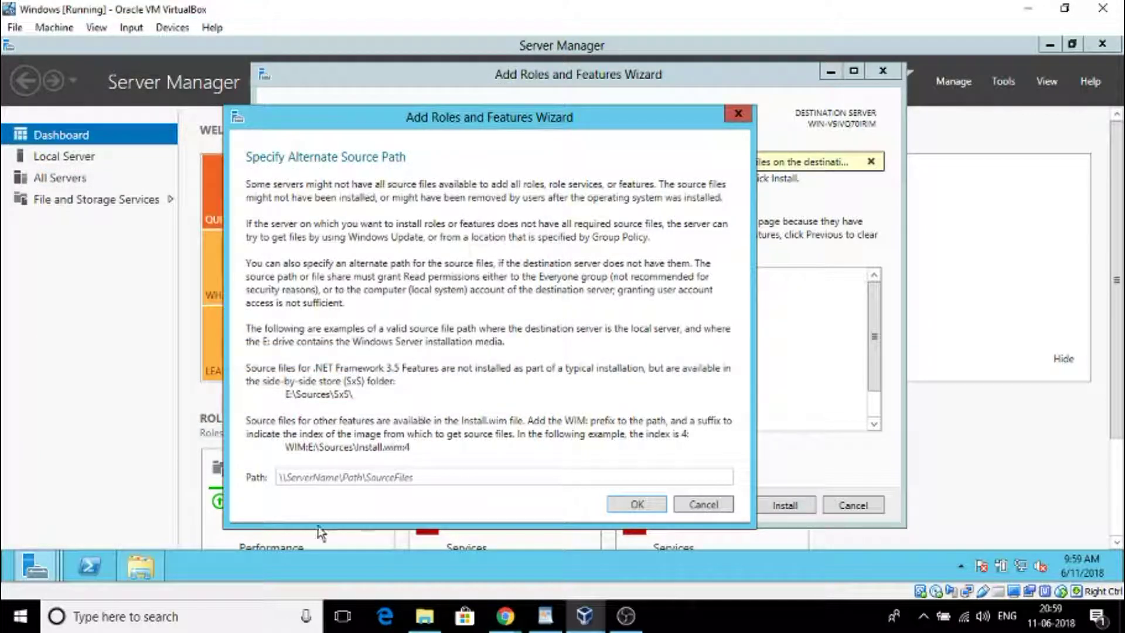
mouse_move(149, 577)
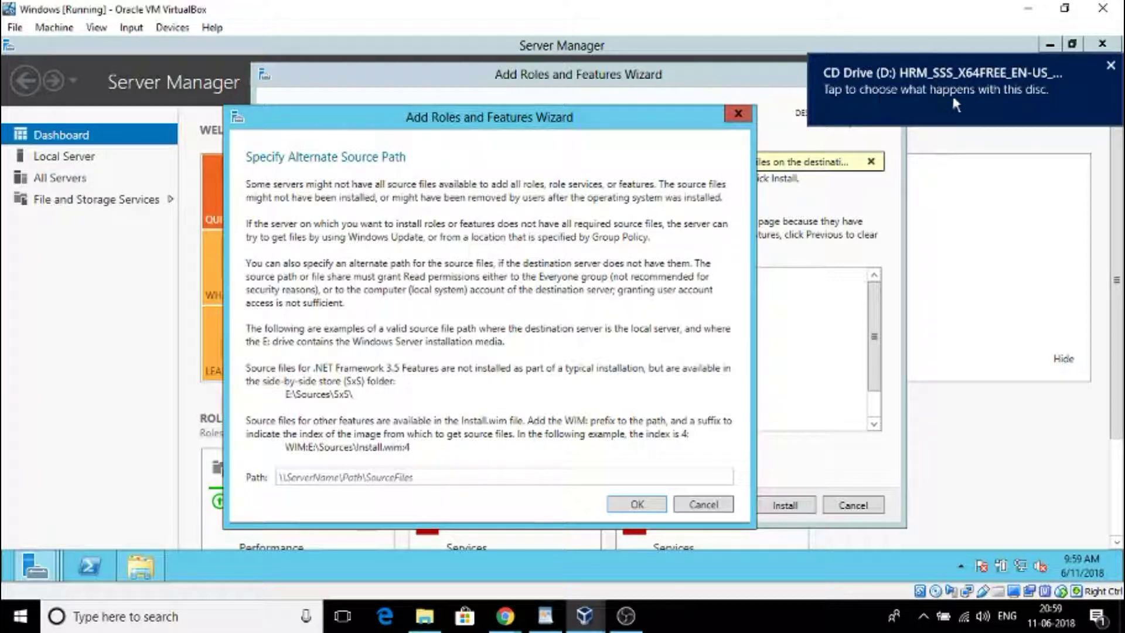
left_click(1003, 92)
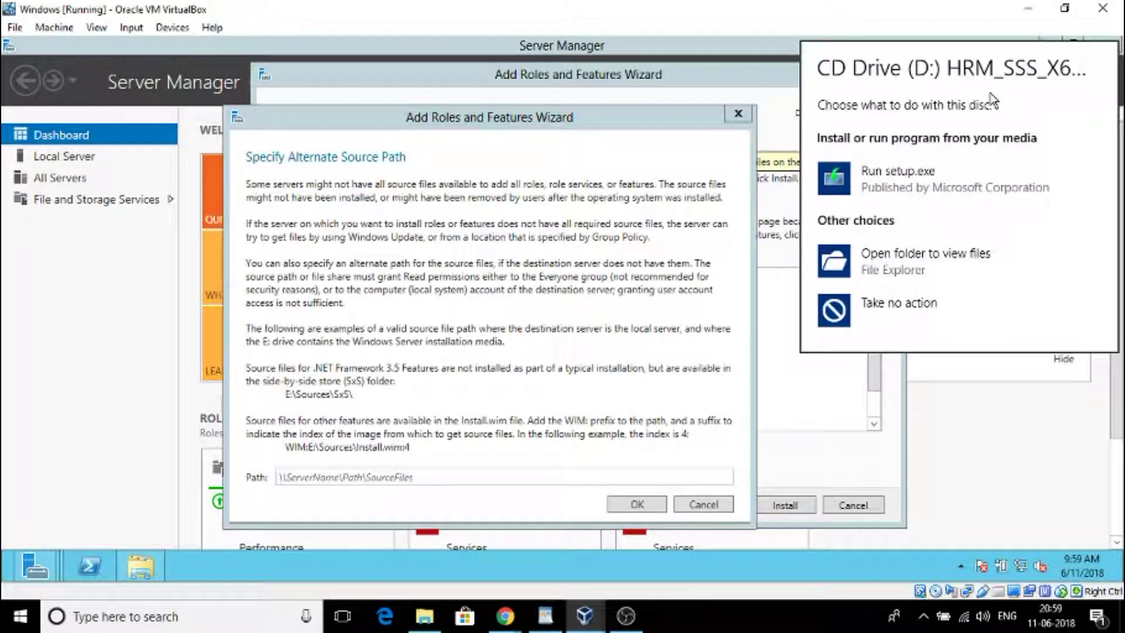
Step: Browse the disc to D:\sources\sxs, copy that folder path, and close the Explorer window
left_click(900, 259)
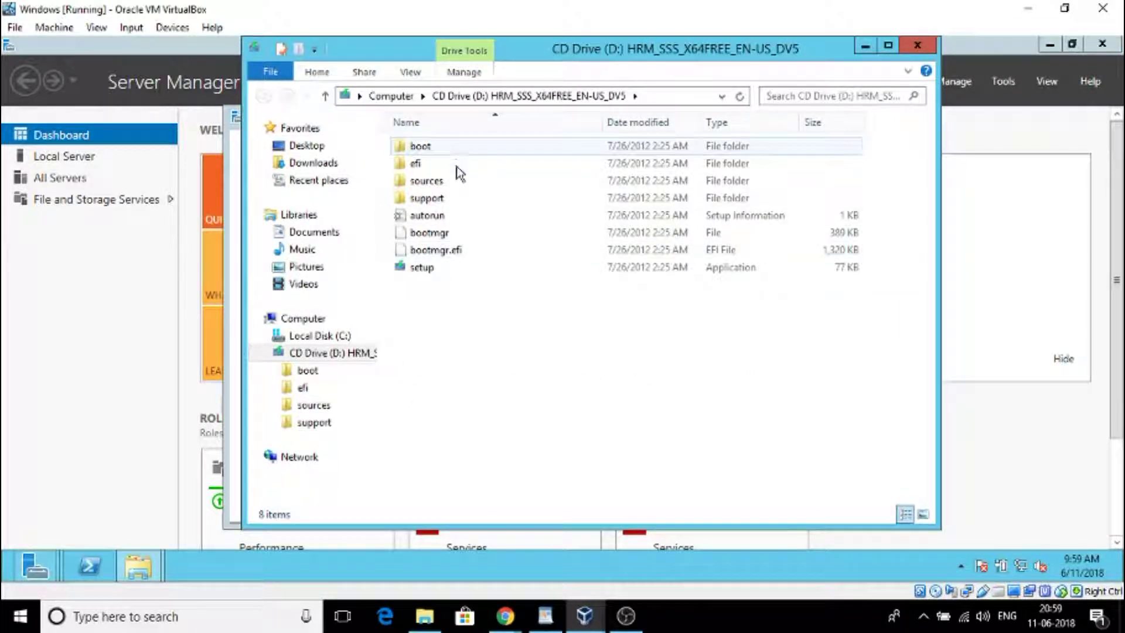
double_click(457, 186)
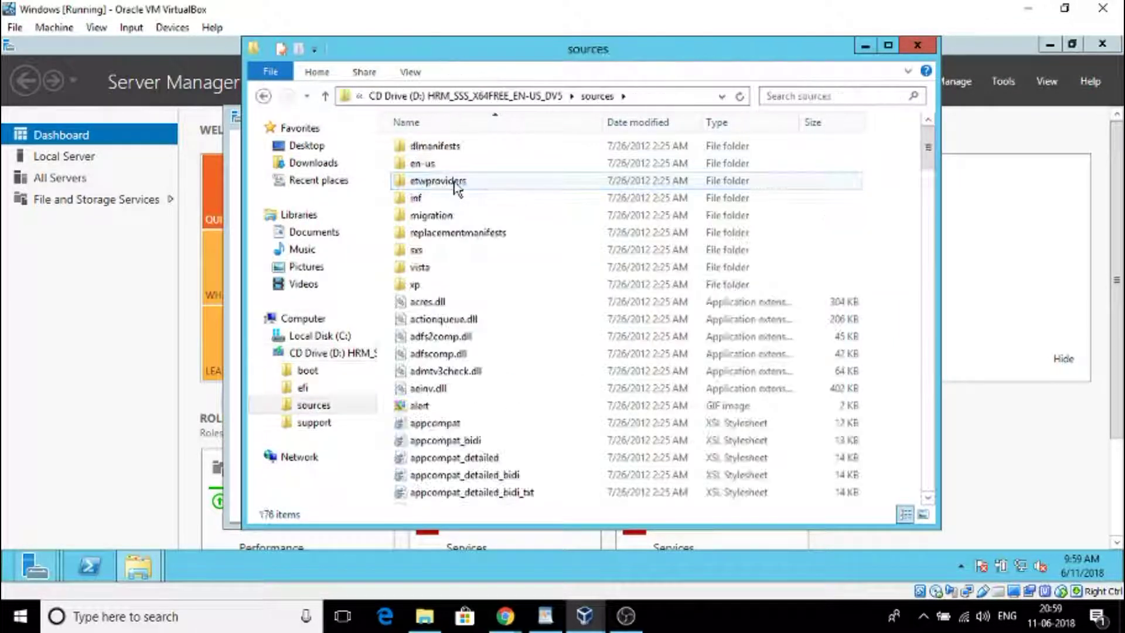
double_click(448, 253)
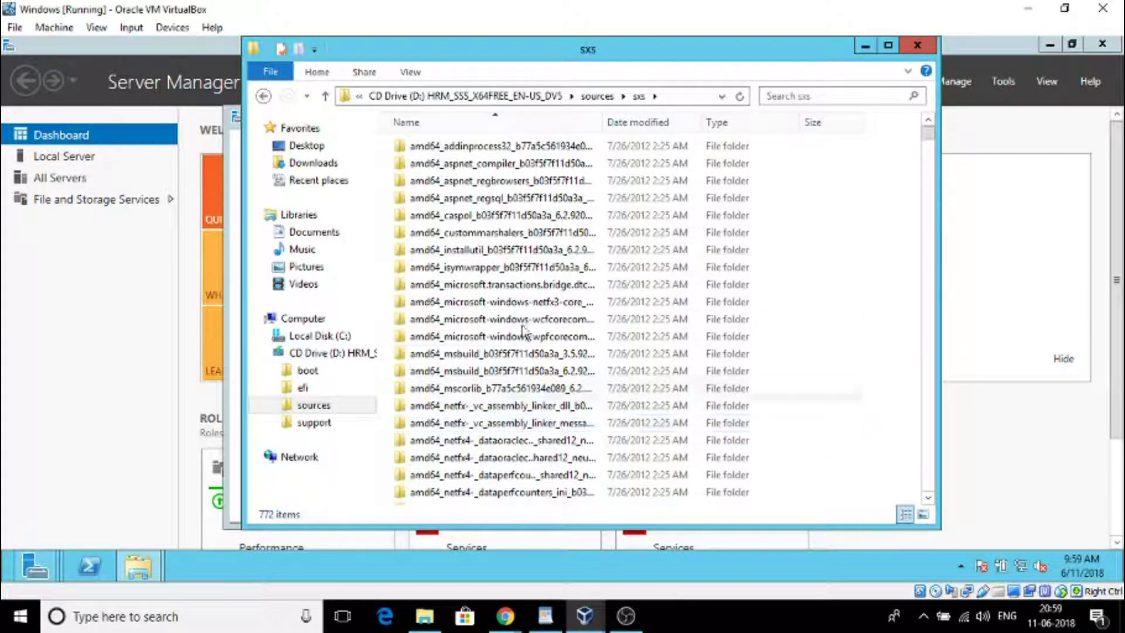
left_click(681, 98)
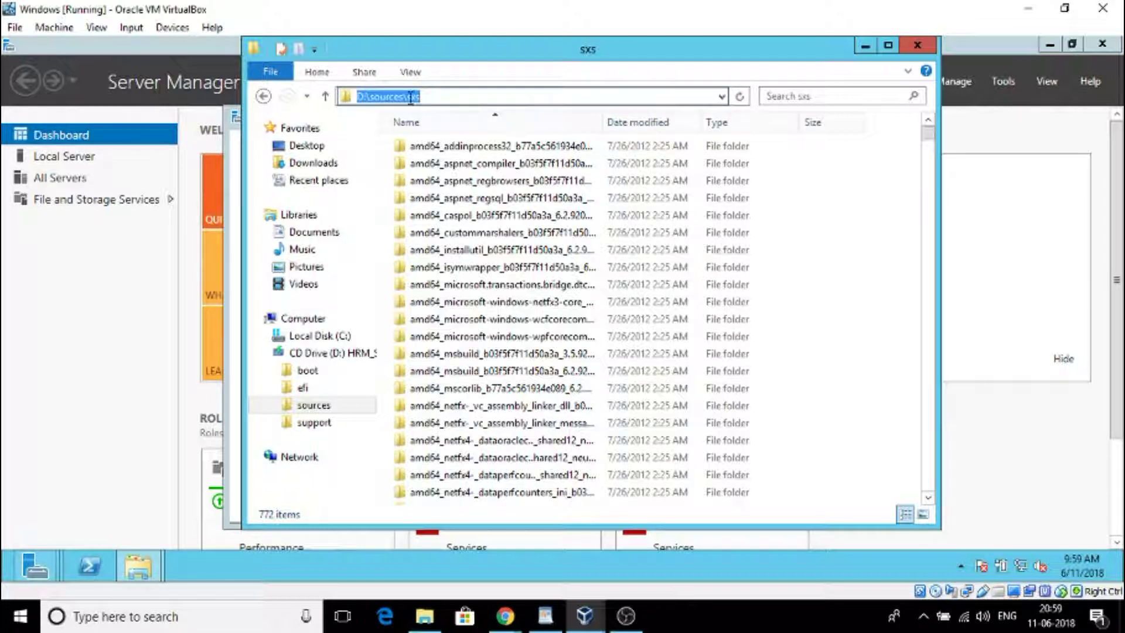
right_click(389, 96)
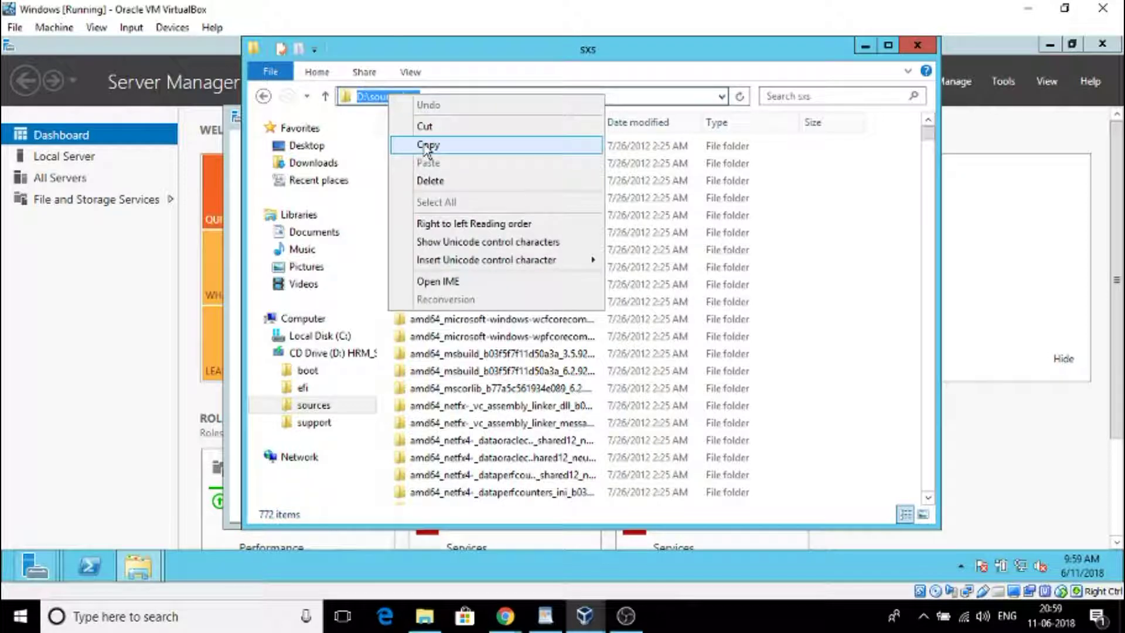
left_click(427, 145)
left_click(916, 46)
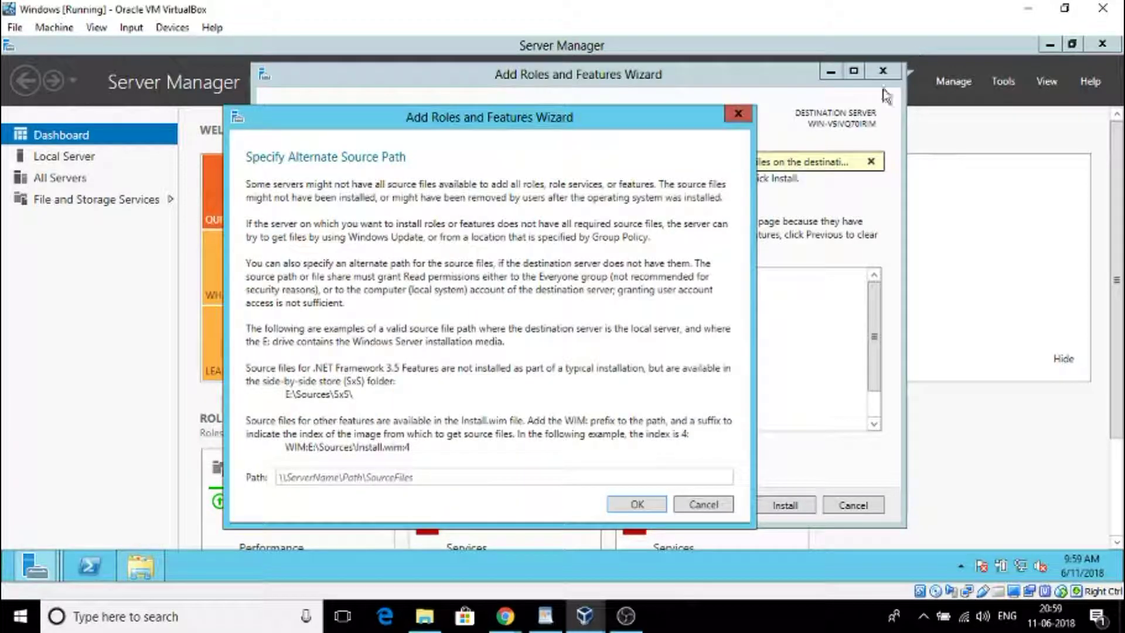
Step: Paste D:\sources\sxs\ into the alternate source Path field and confirm with OK
left_click(418, 477)
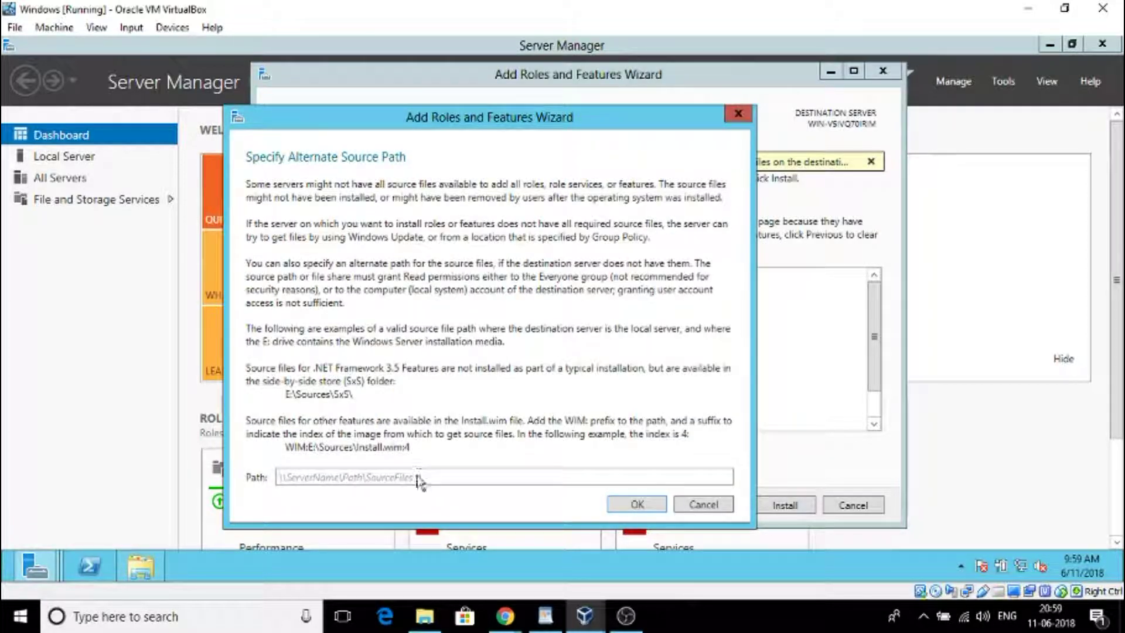
right_click(418, 477)
left_click(458, 521)
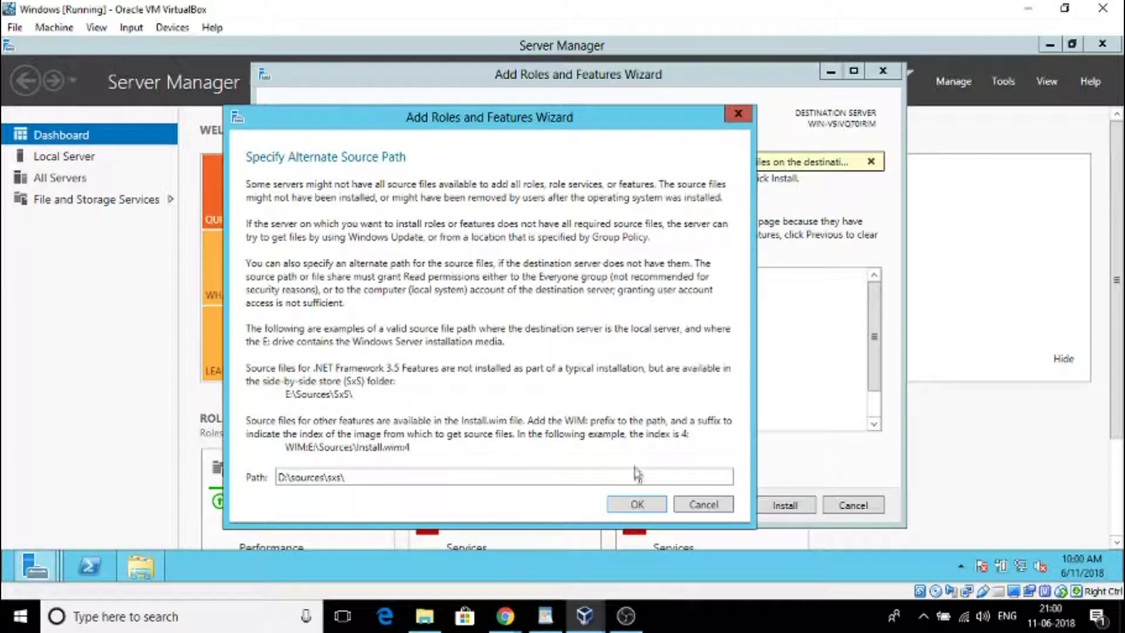
left_click(637, 505)
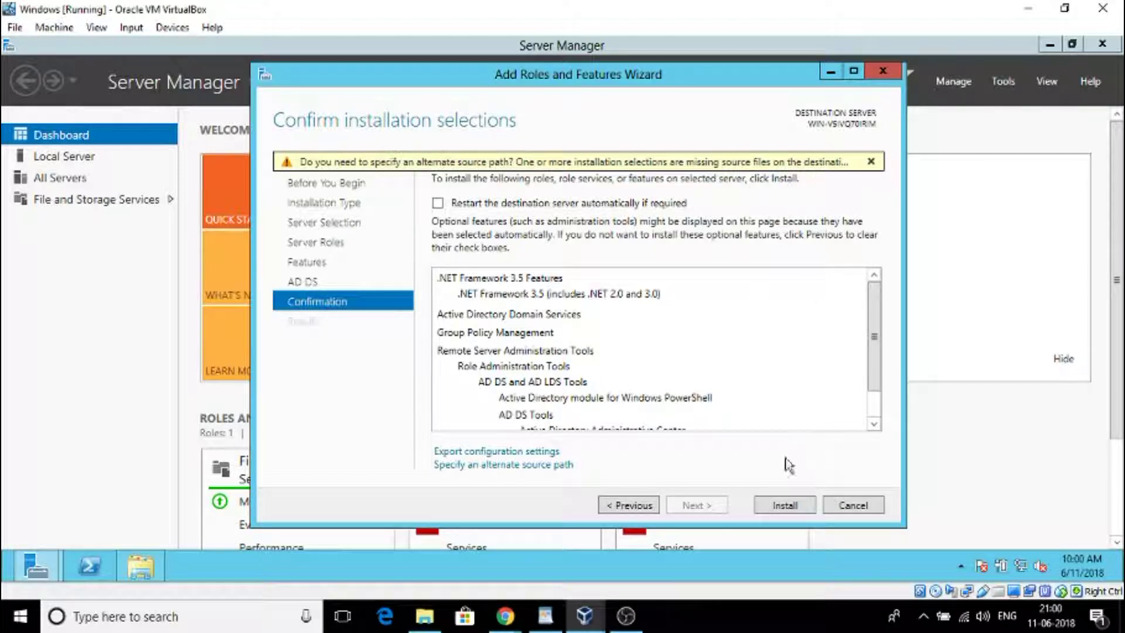
Step: Install AD DS, .NET Framework 3.5 and Group Policy Management, waiting for success
left_click(785, 505)
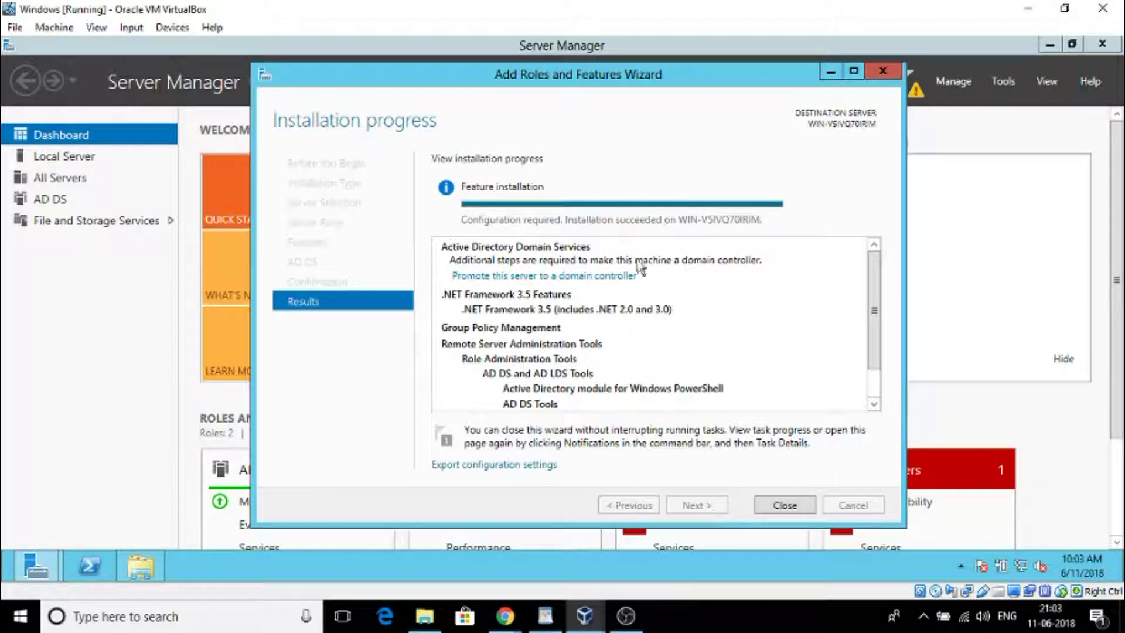
Step: Start promoting the server as a new forest with root domain name myfirstdomain.com
left_click(547, 277)
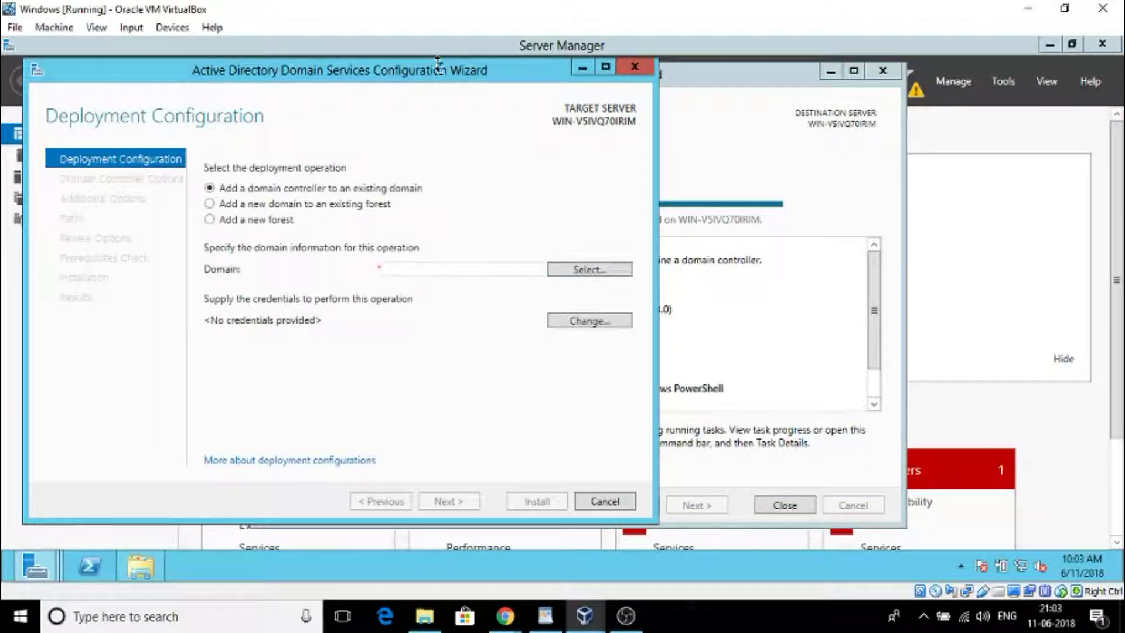
left_click_drag(426, 78, 711, 82)
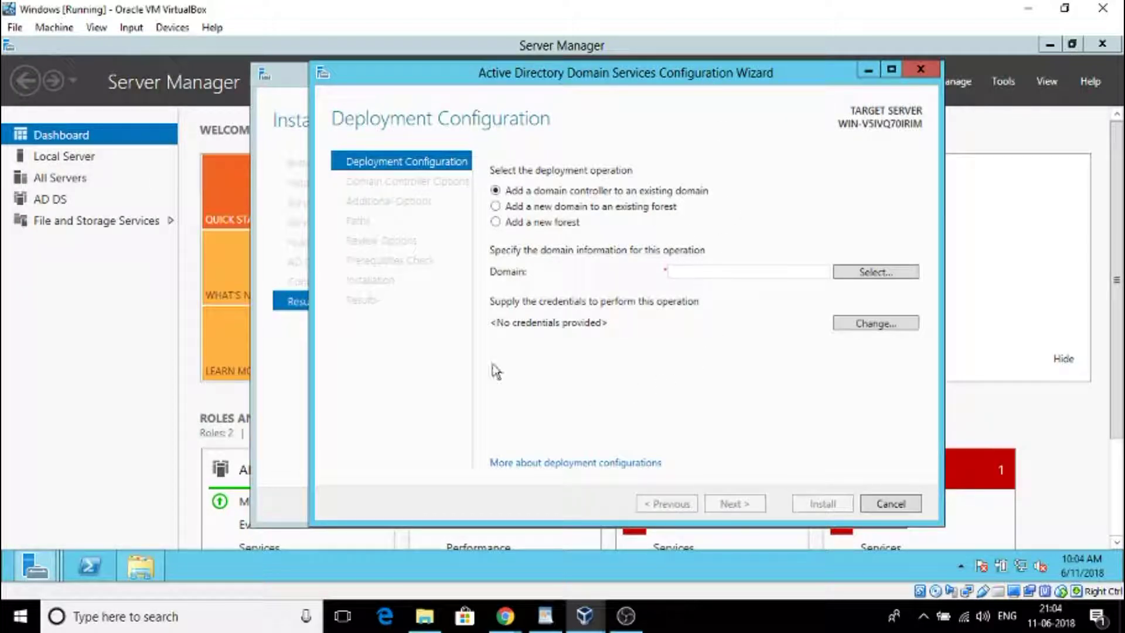
left_click(543, 228)
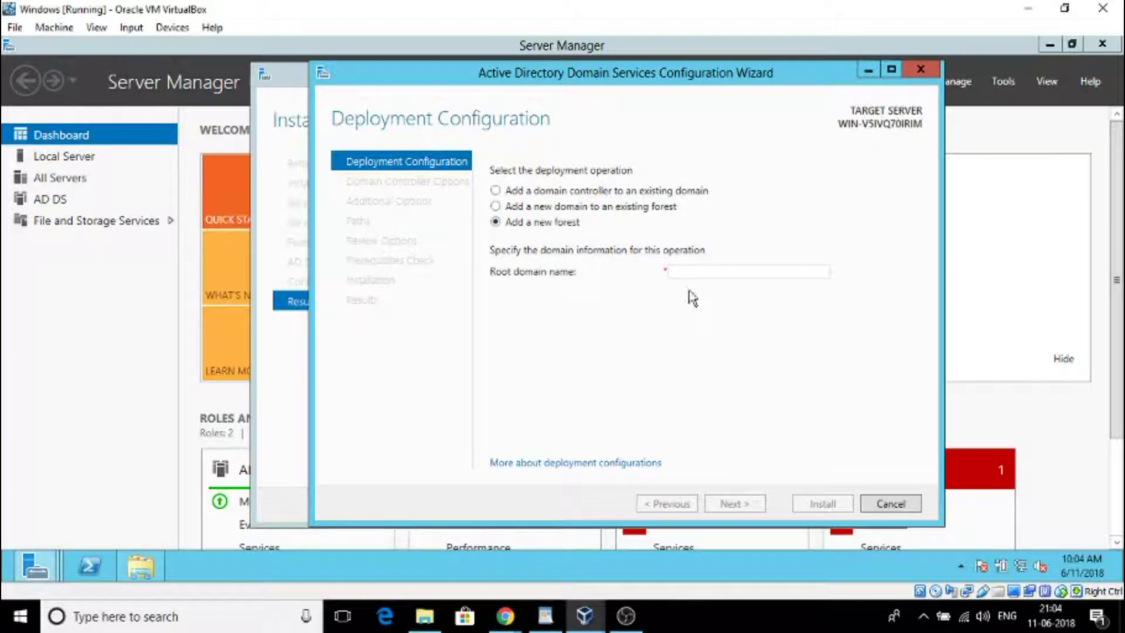
left_click(706, 272)
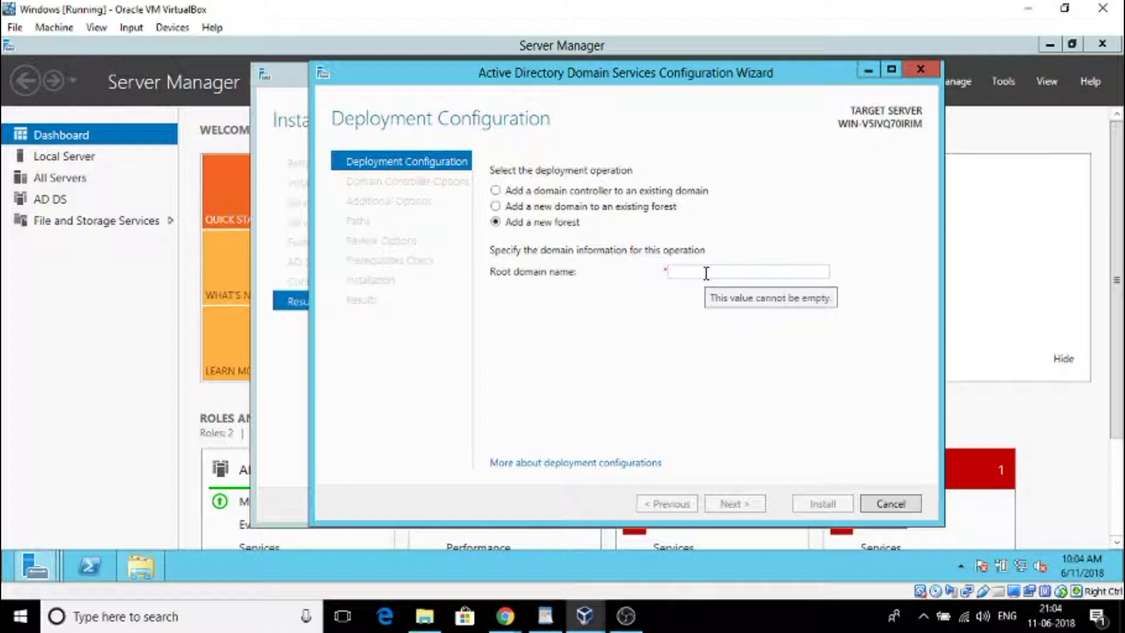
left_click(706, 274)
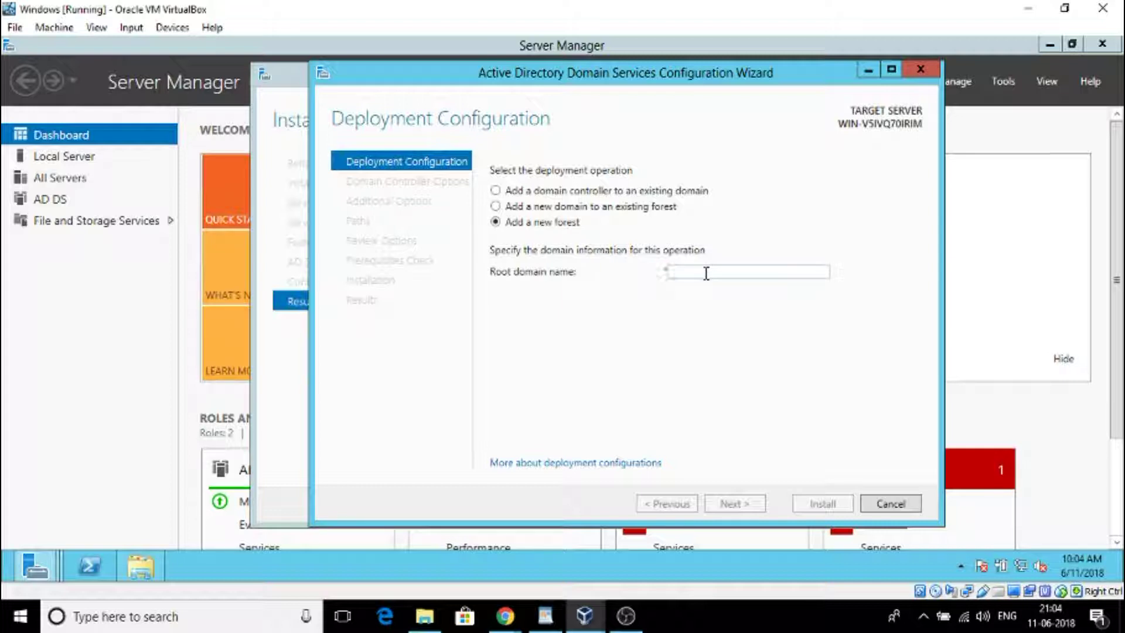
type("myfirstdomain.com")
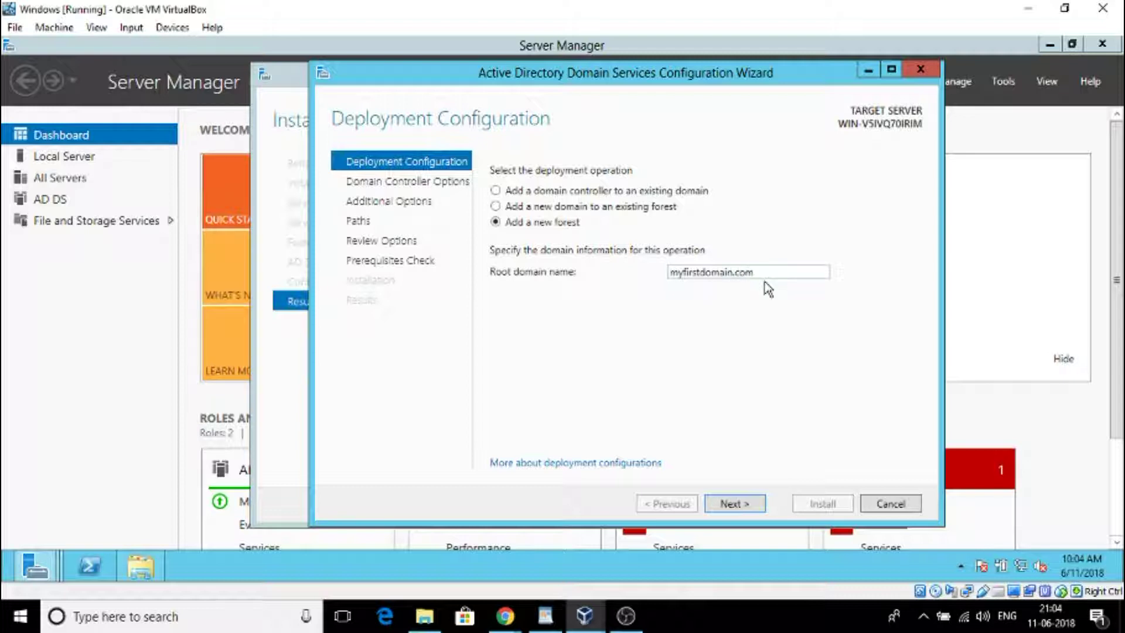
left_click(735, 504)
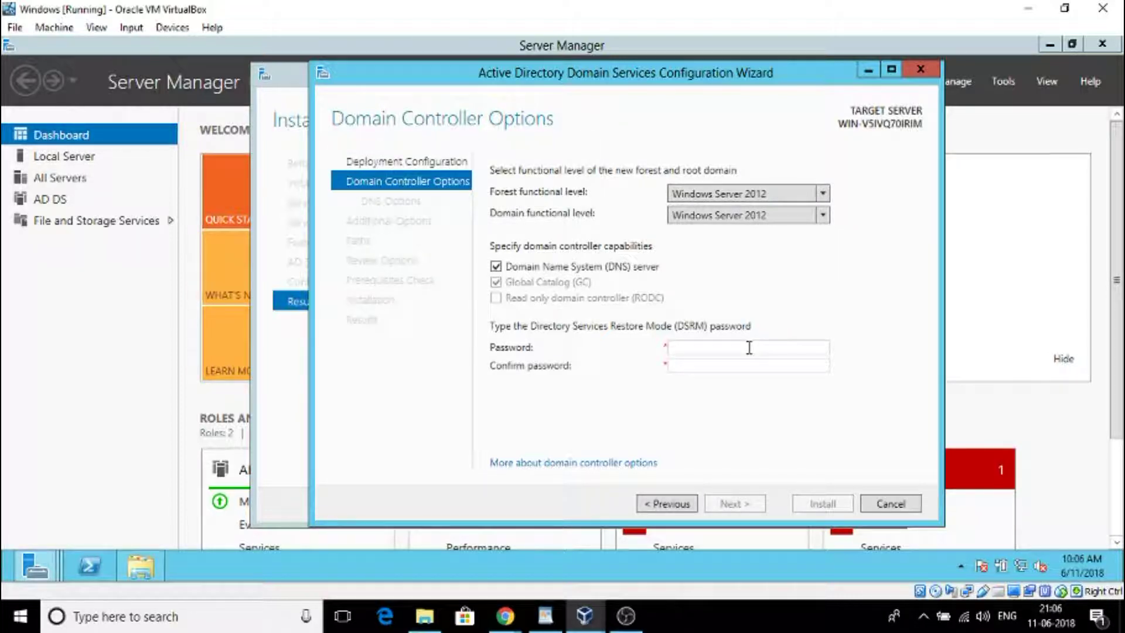
Step: Enter and confirm the Directory Services Restore Mode password, then continue past the DNS delegation options
left_click(749, 348)
type("•••••••••••••")
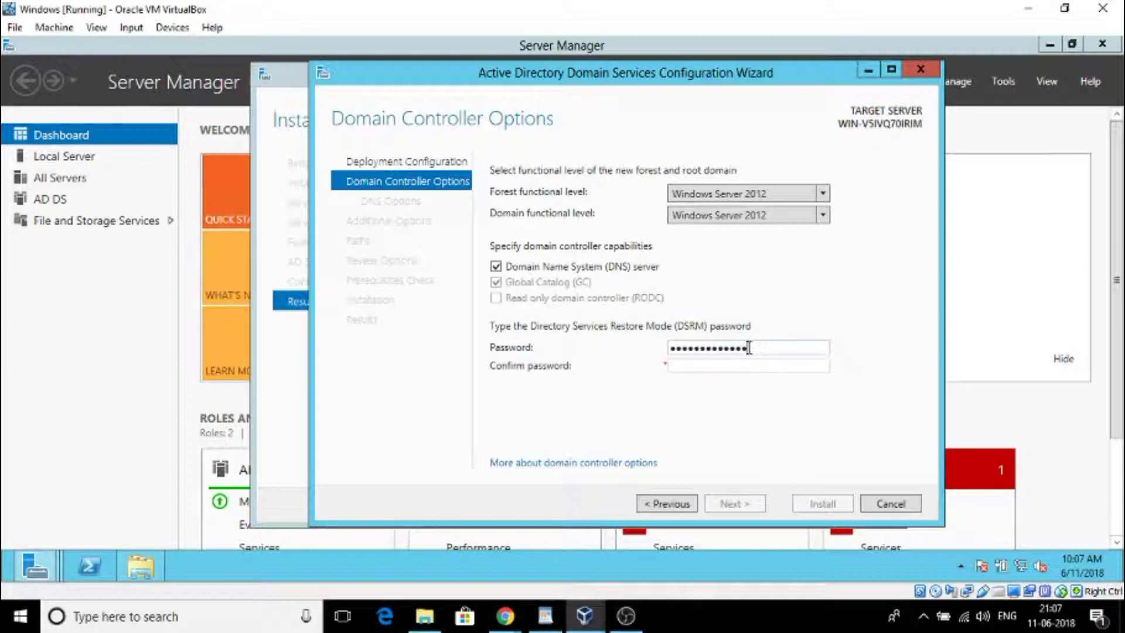
left_click(743, 366)
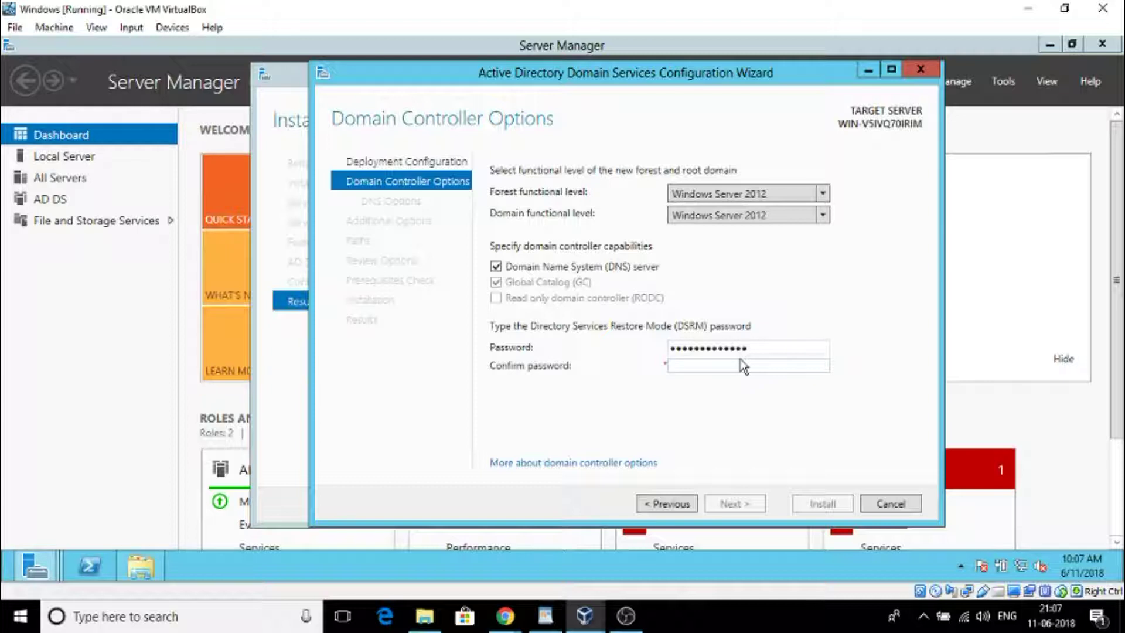
type("•••••••••••••")
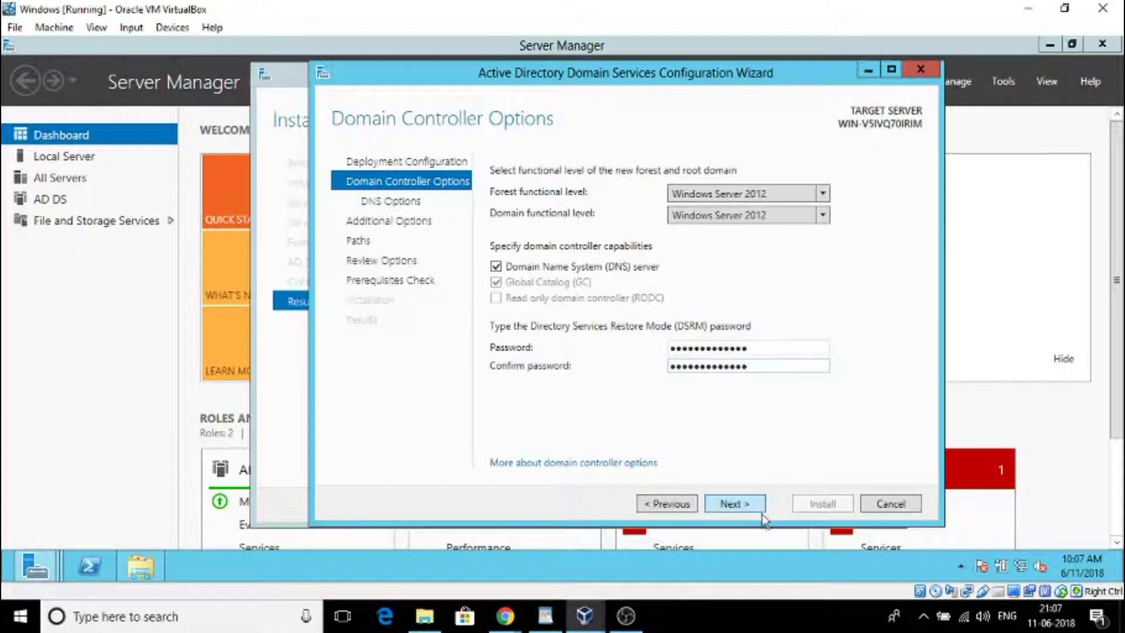
left_click(740, 509)
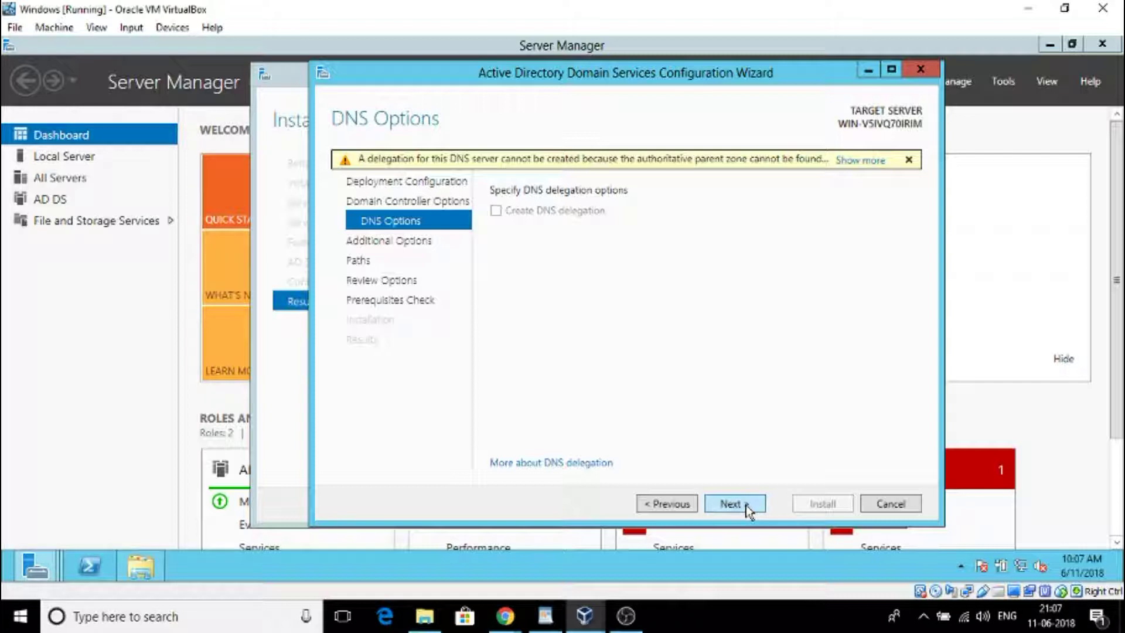
left_click(748, 510)
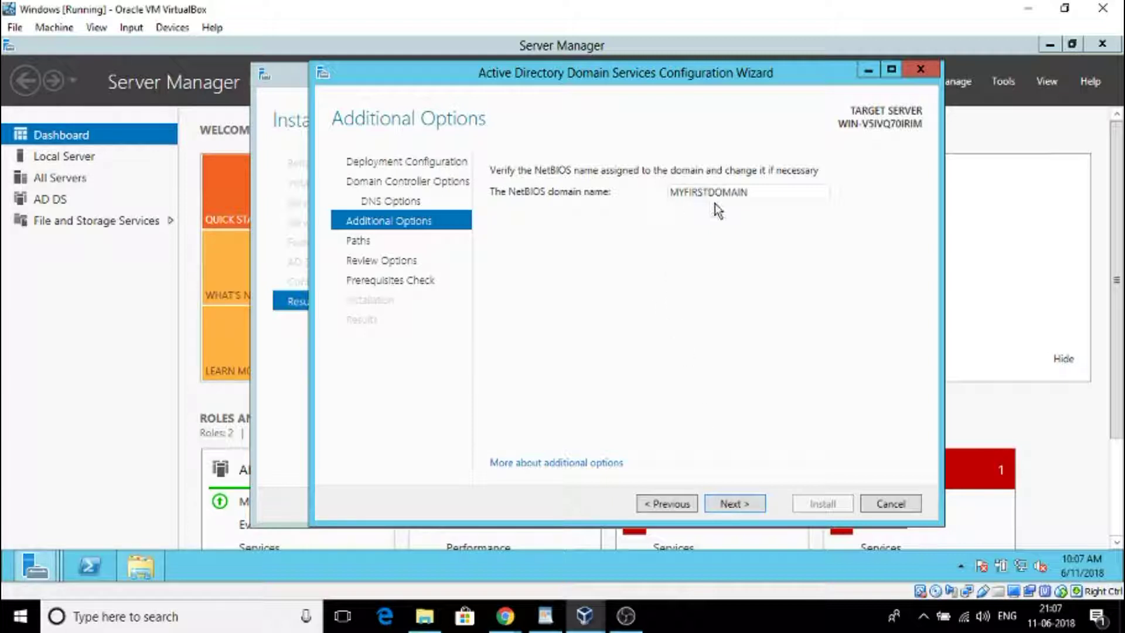
Step: Keep the MYFIRSTDOMAIN NetBIOS name and the default NTDS and SYSVOL folders, then scroll the review summary
left_click(723, 506)
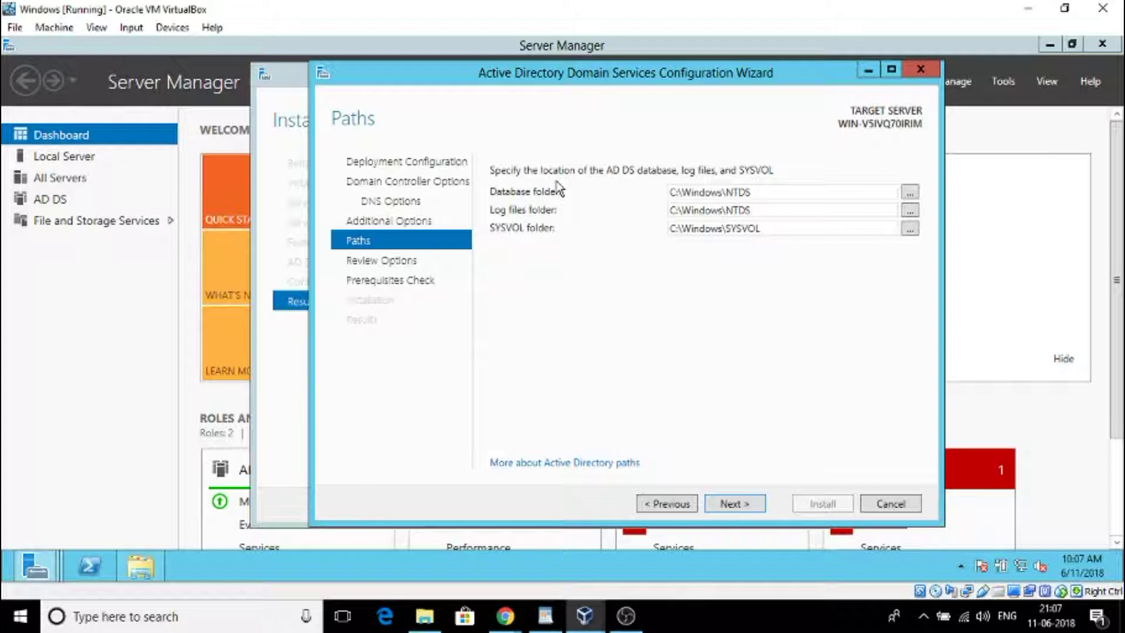
left_click(731, 507)
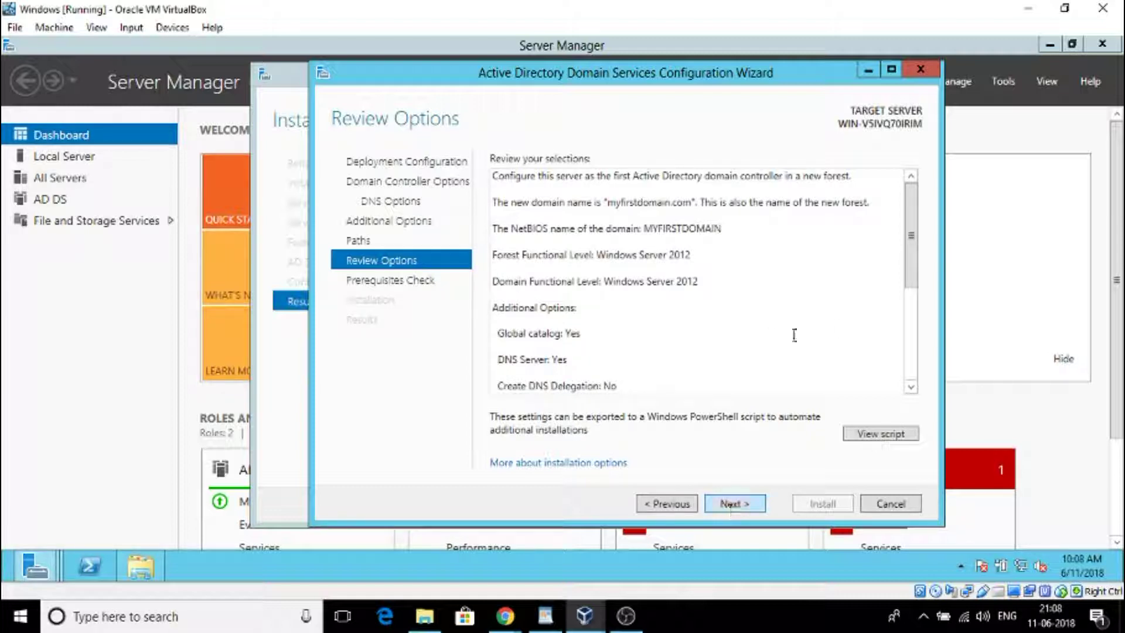
scroll(862, 317, "down", 5)
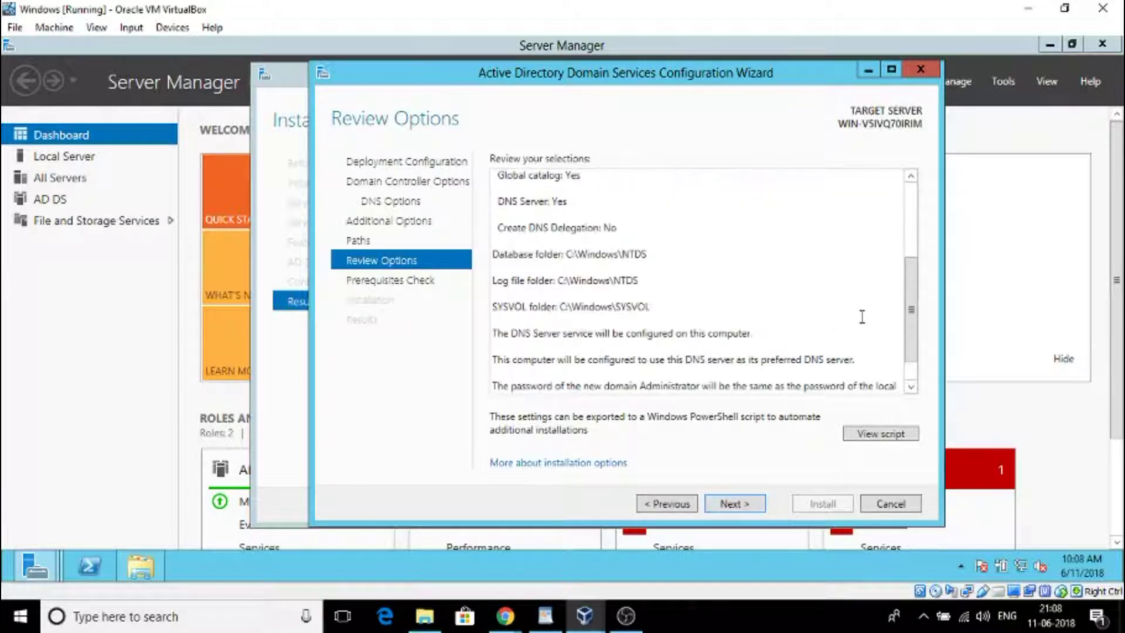
Step: Accept the reviewed settings so the prerequisite checks run before installing
left_click(734, 505)
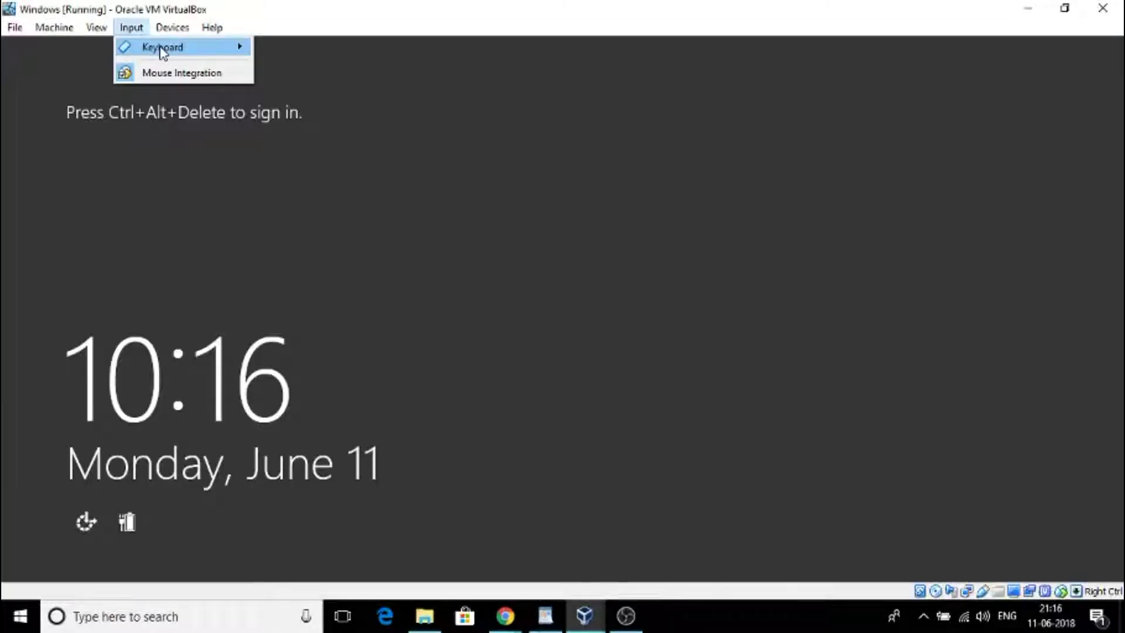
Step: Bring up the sign-in prompt on the rebooted server to return to its desktop
mouse_move(233, 49)
left_click(273, 76)
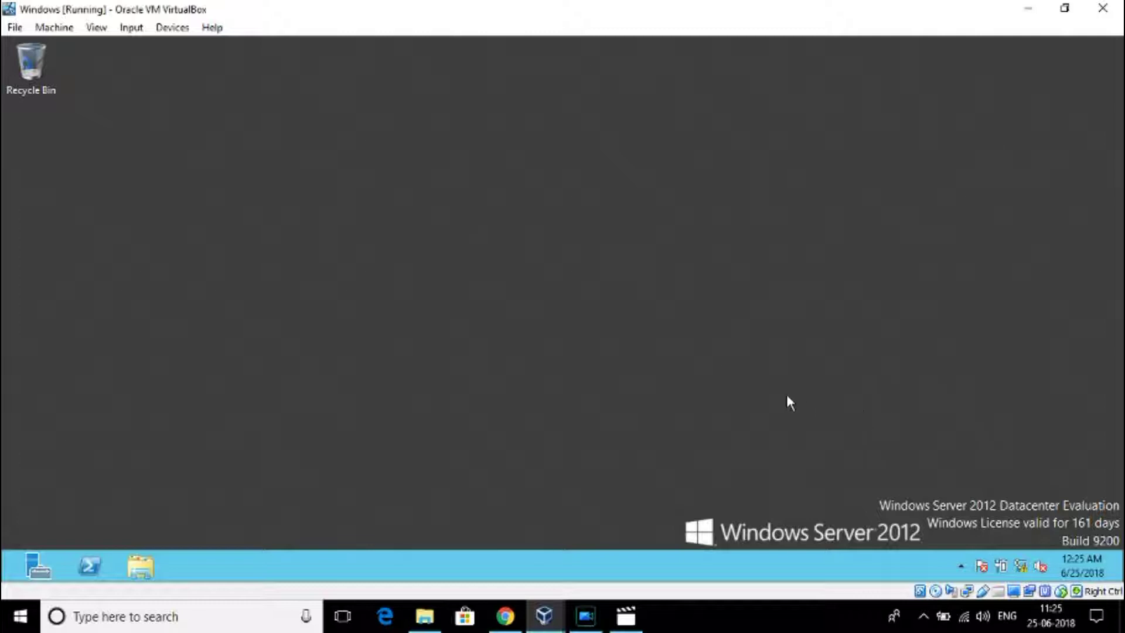
Step: Open the TCP/IPv4 properties of the Ethernet adapter through Network and Sharing Center's adapter settings
right_click(1021, 576)
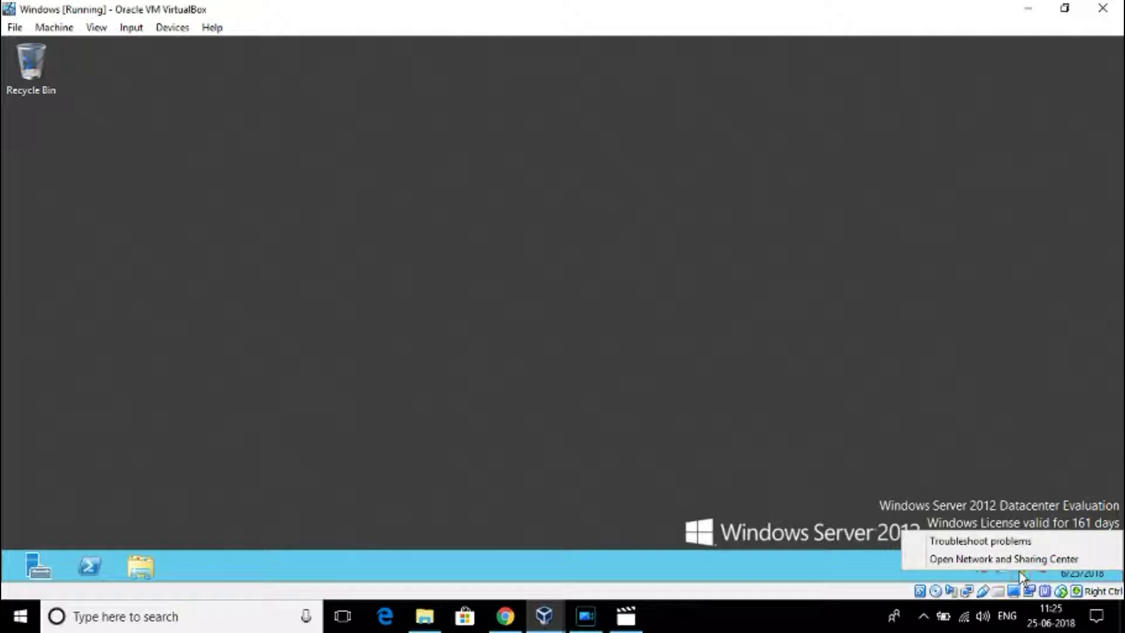
left_click(1019, 560)
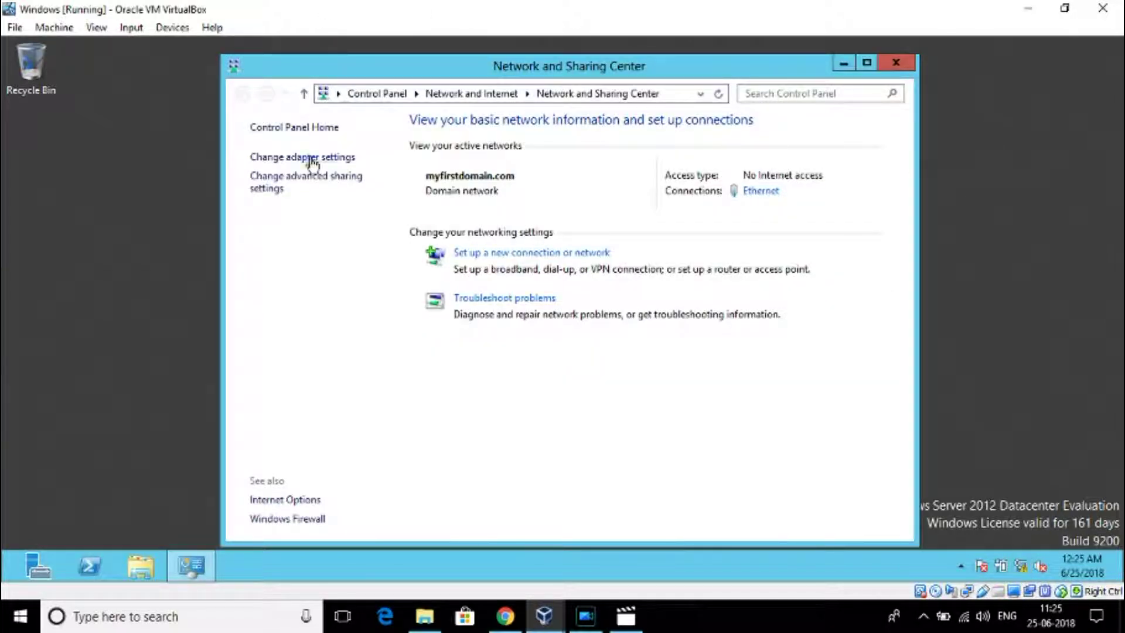
left_click(313, 159)
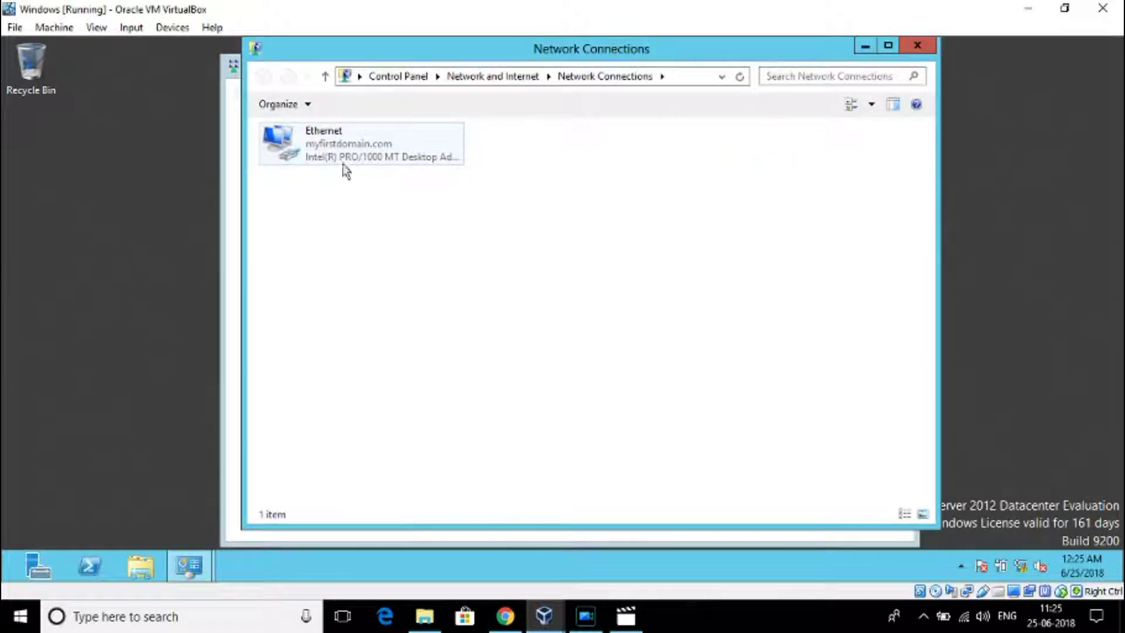
right_click(410, 153)
left_click(362, 155)
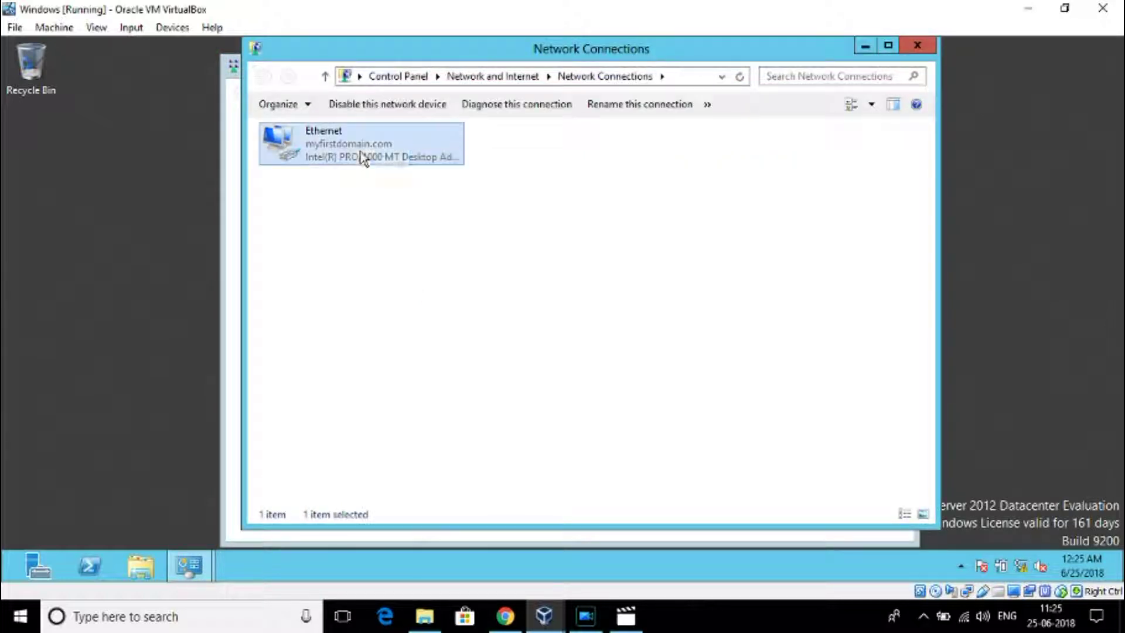
right_click(361, 153)
left_click(418, 300)
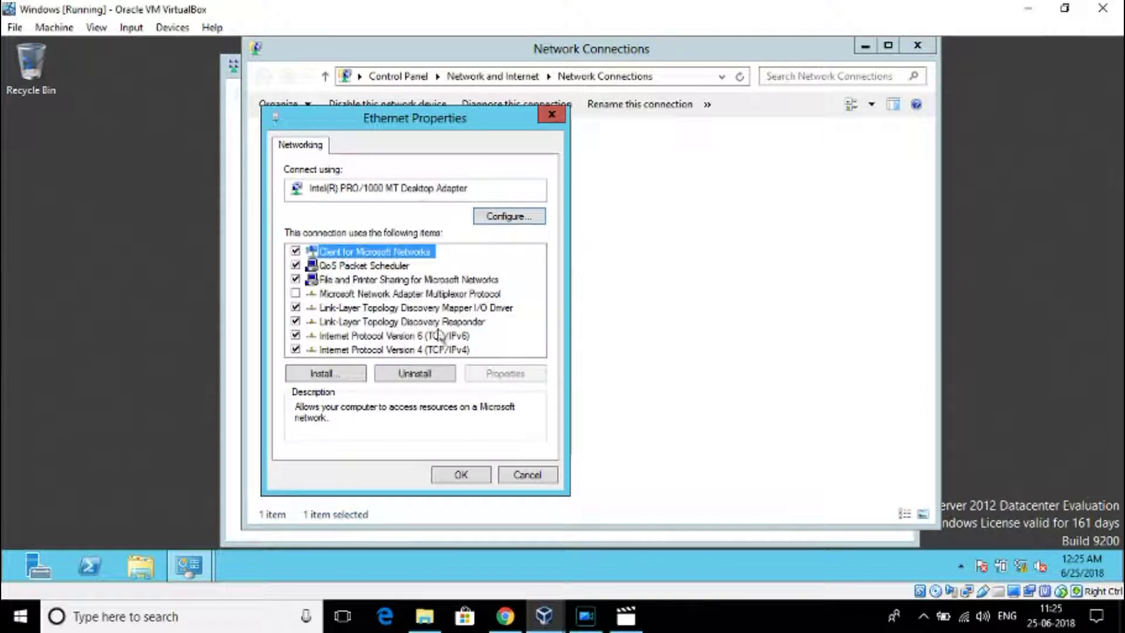
left_click(401, 351)
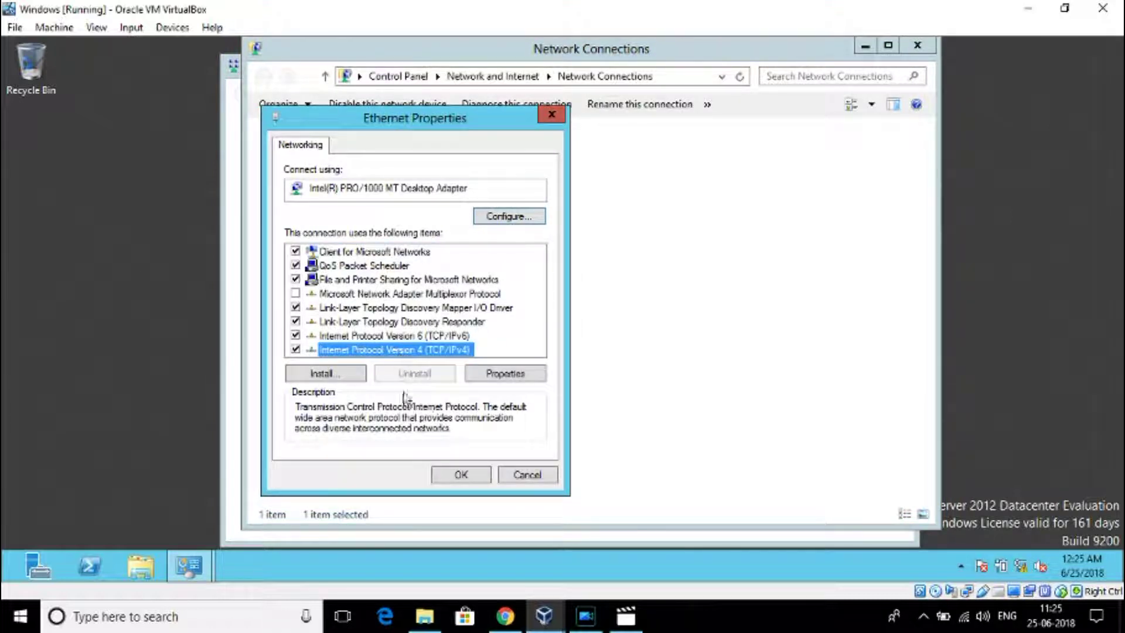
left_click(497, 379)
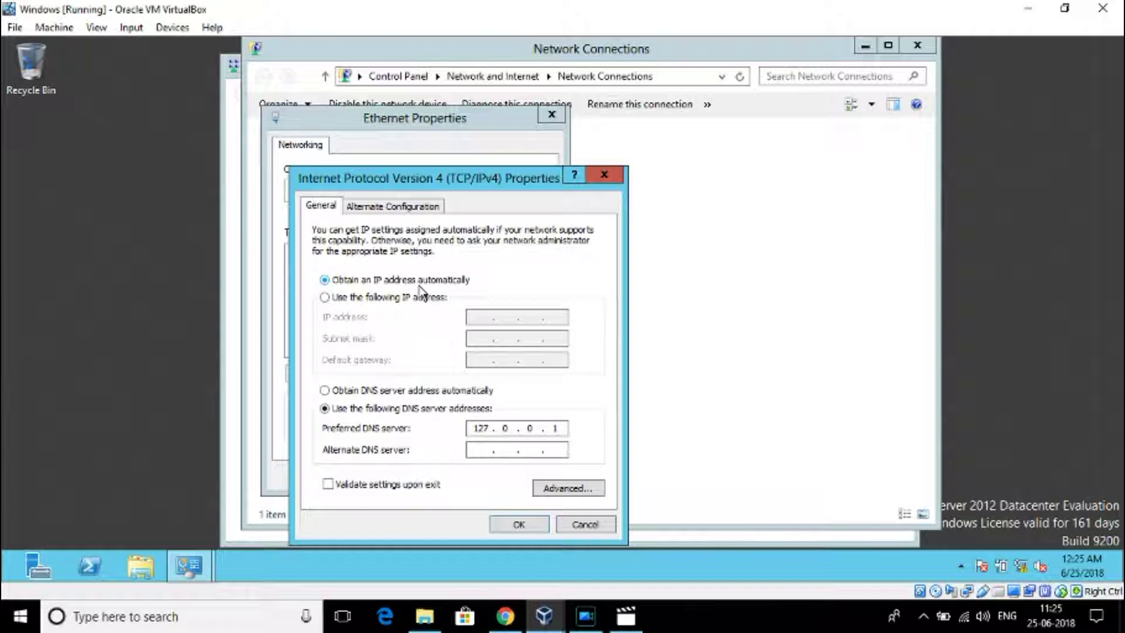
Step: Run ipconfig in the host's Command Prompt to see WiFi address 192.168.1.104 and gateway 192.168.1.1
left_click(250, 616)
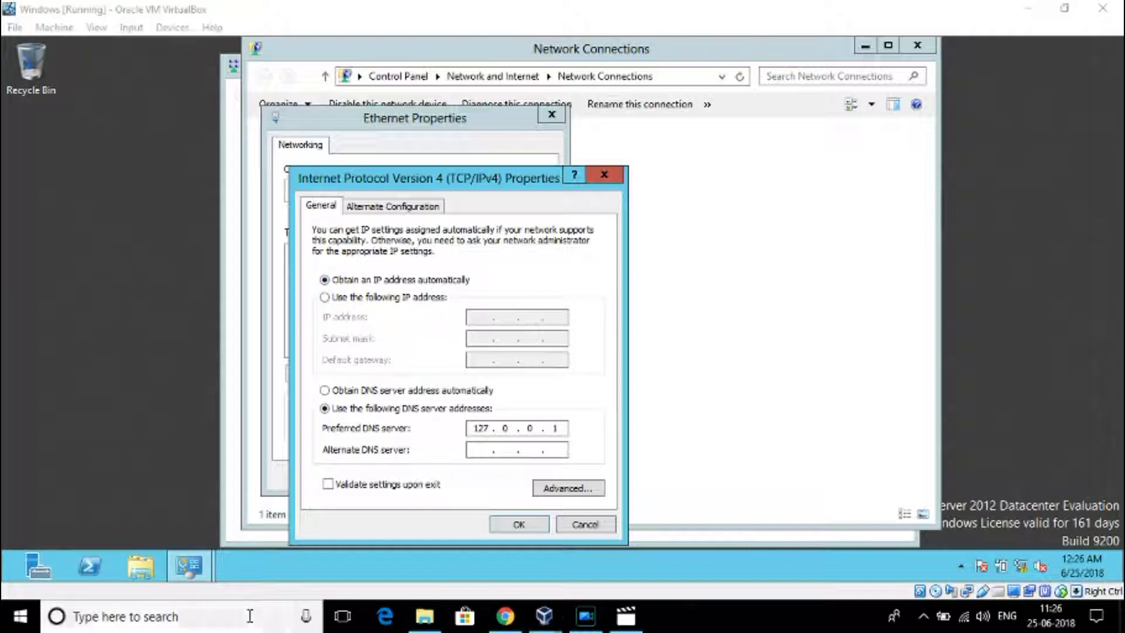
type("cm")
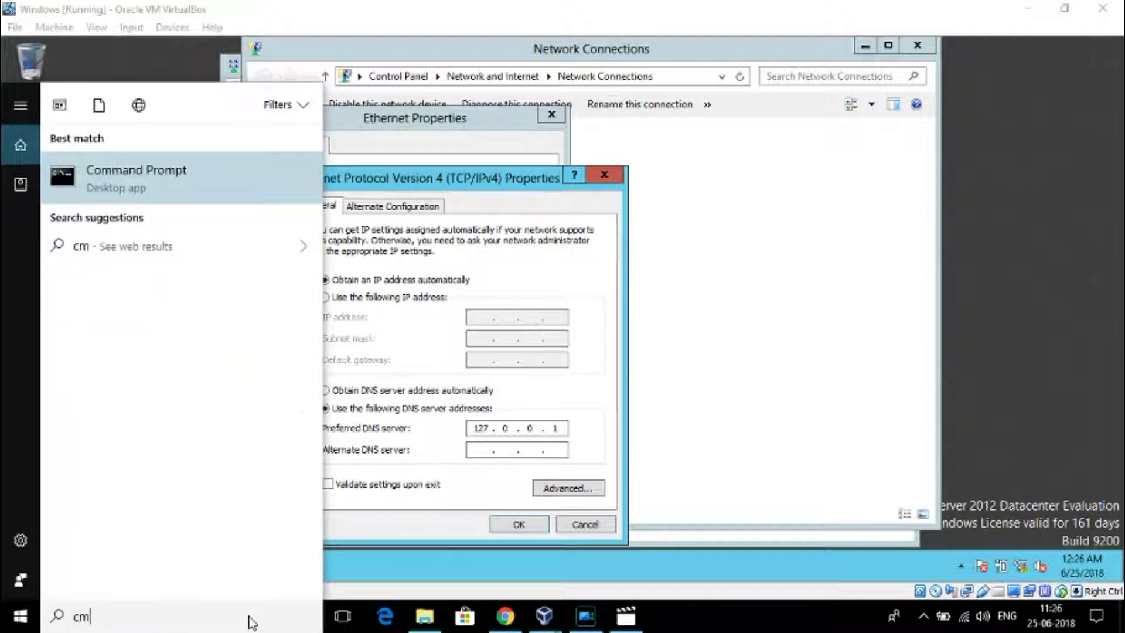
type("d")
key("Return")
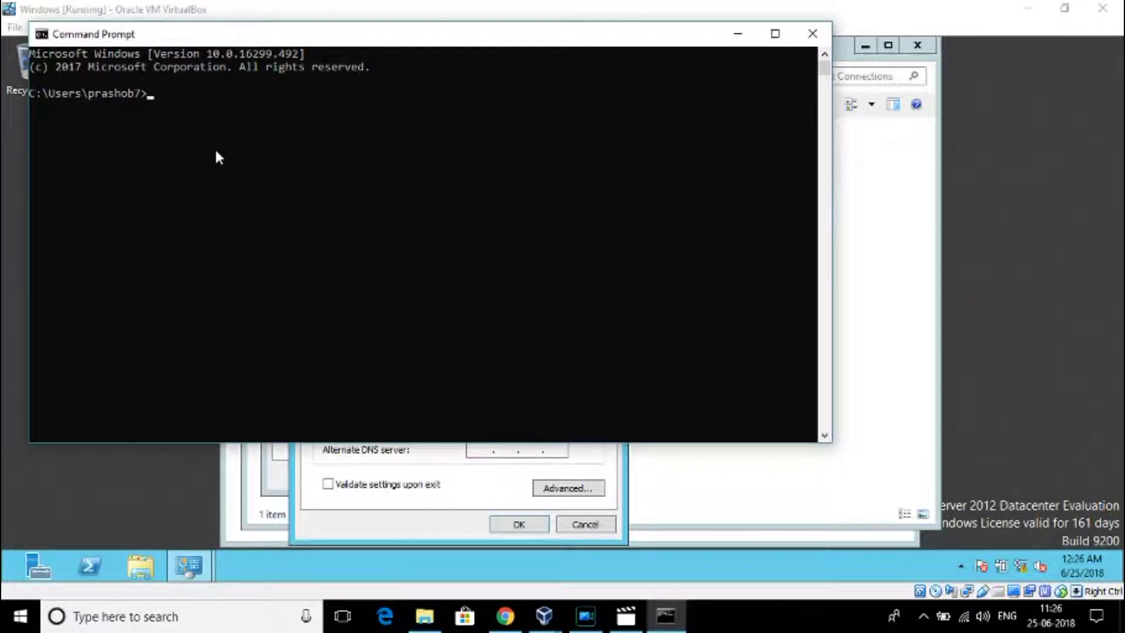
type("ipconfig")
key("Return")
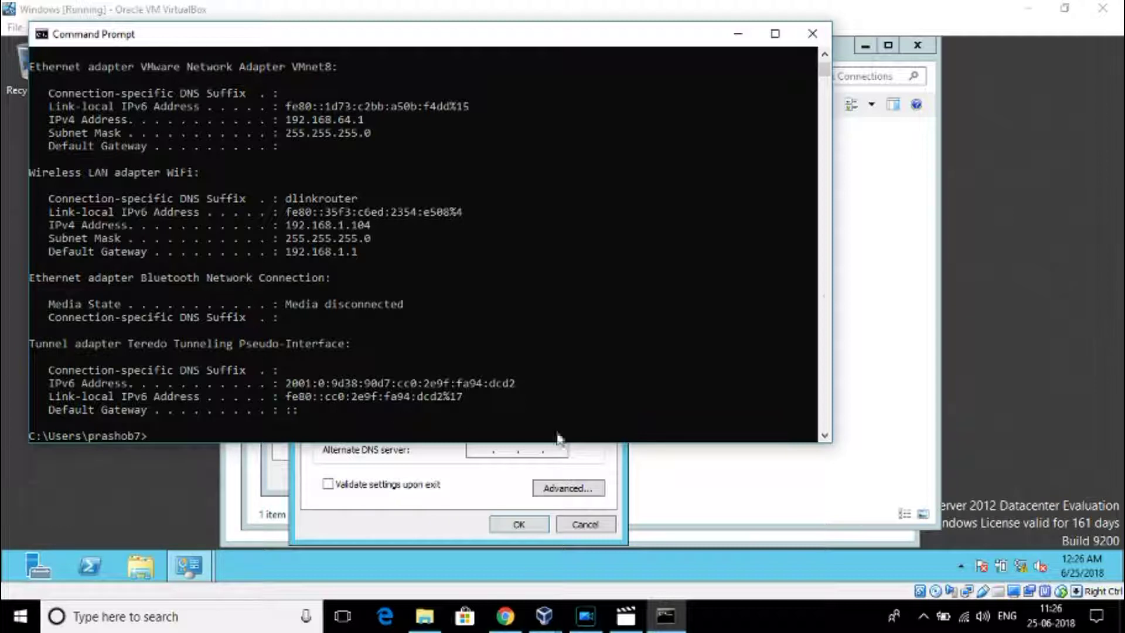
left_click(737, 41)
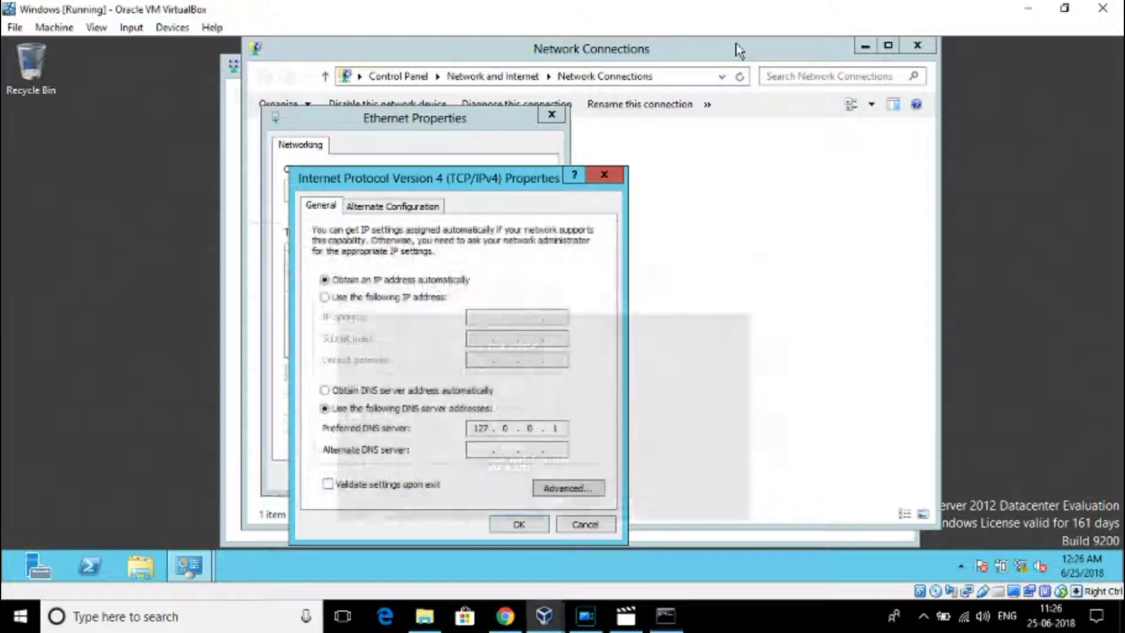
Step: Switch IPv4 to a fixed address beginning 192.168.1, then bring back the host's ipconfig output
left_click(368, 300)
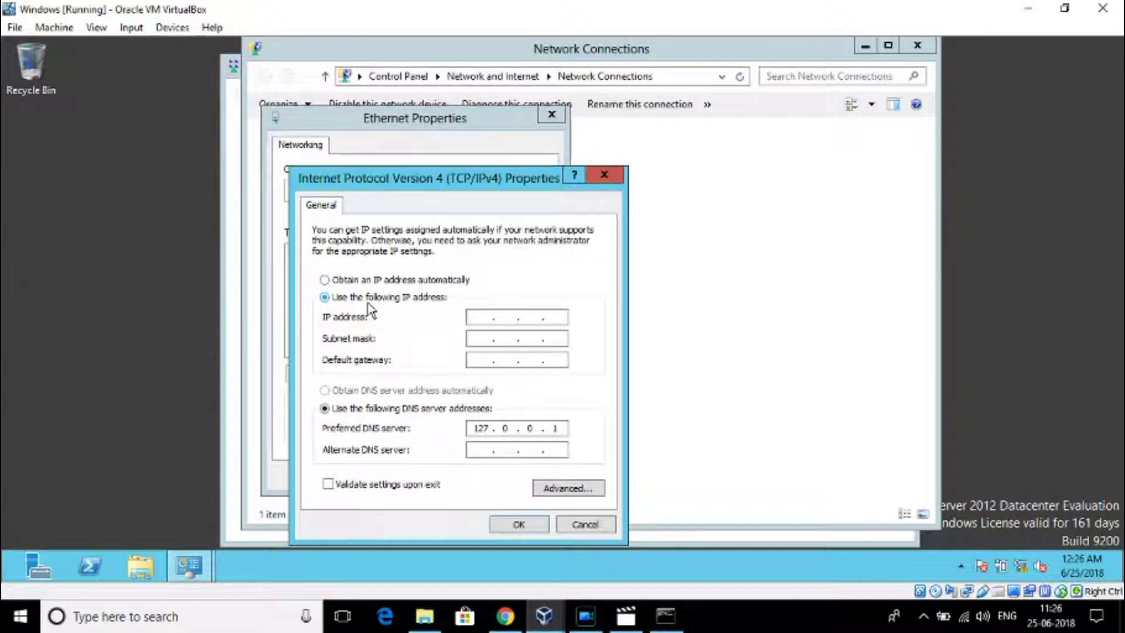
left_click(480, 323)
type("192 . 168 . 10")
key("BackSpace")
key("period")
left_click(665, 615)
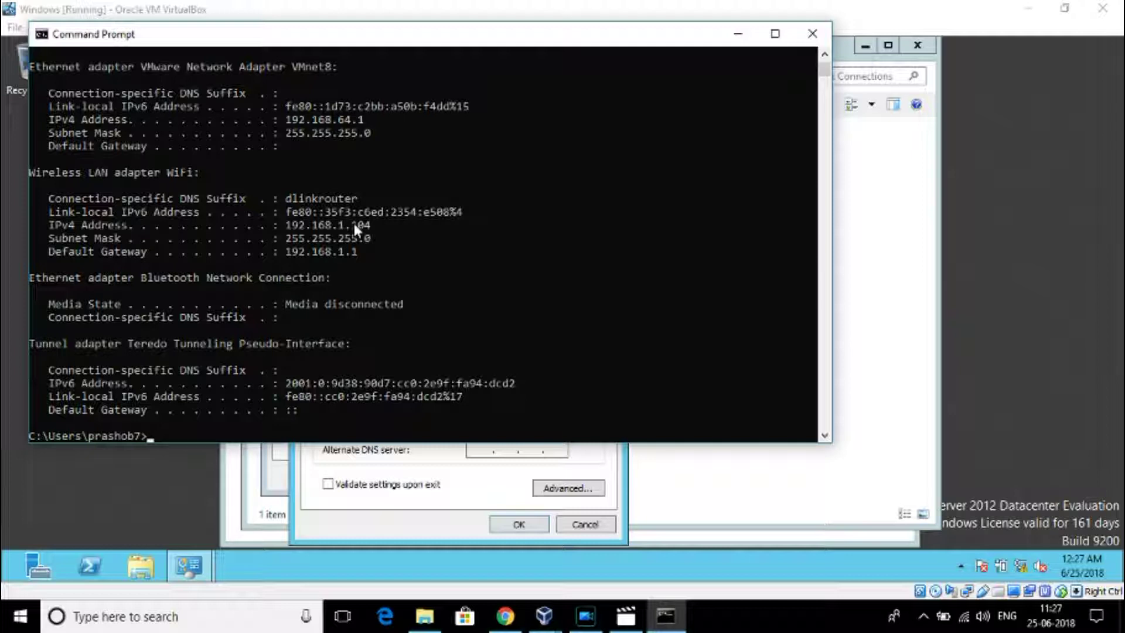
Step: Complete the IP address as 192.168.1.150 and fill in subnet mask 255.255.255.0
left_click(738, 33)
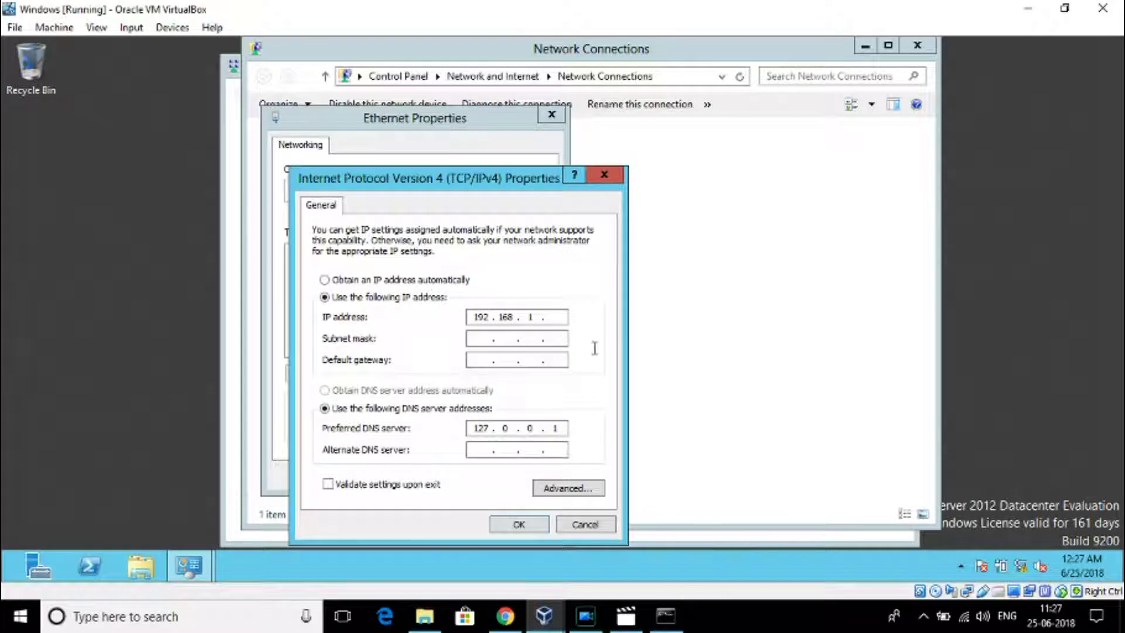
type("150")
left_click(481, 338)
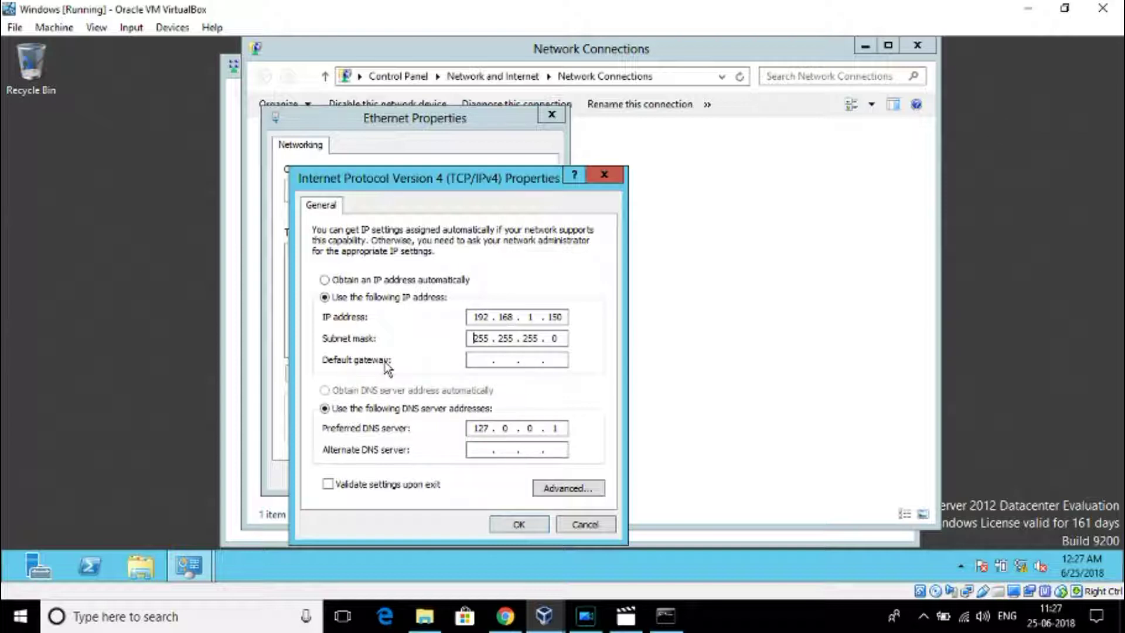
left_click(478, 361)
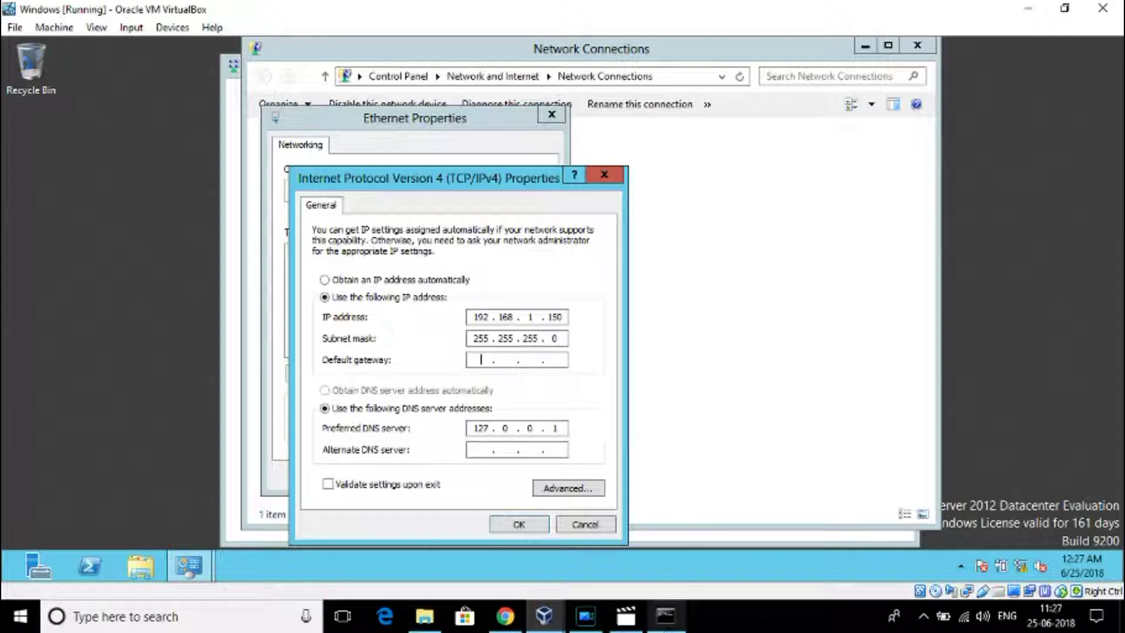
Step: Copy the host's gateway from ipconfig and enter 192.168.1.1 as the default gateway
left_click(667, 621)
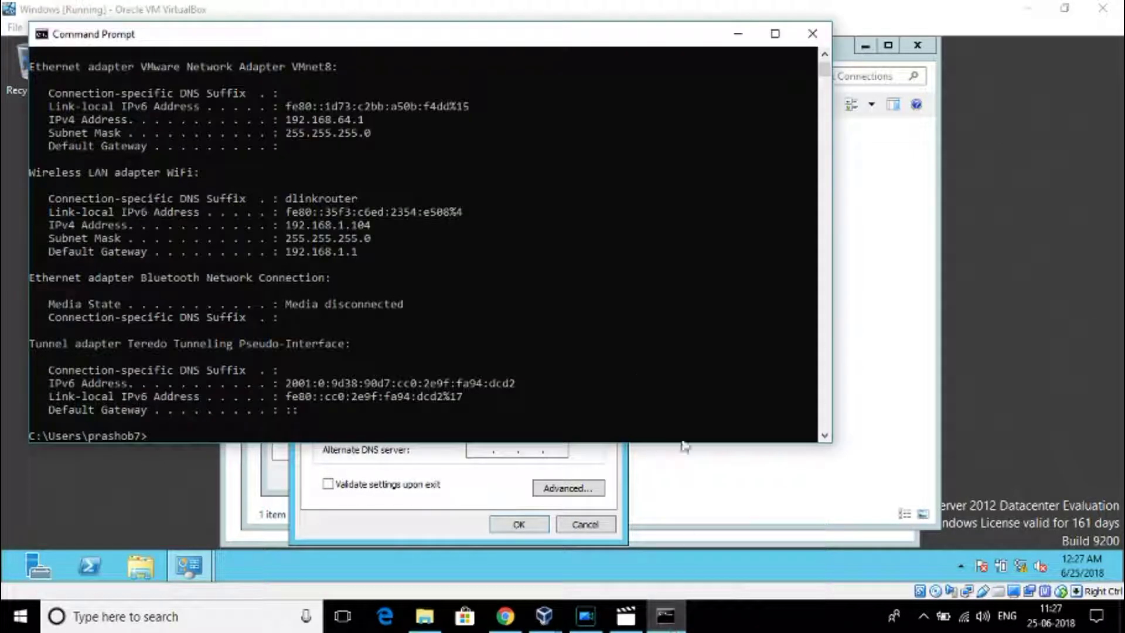
left_click_drag(284, 253, 361, 262)
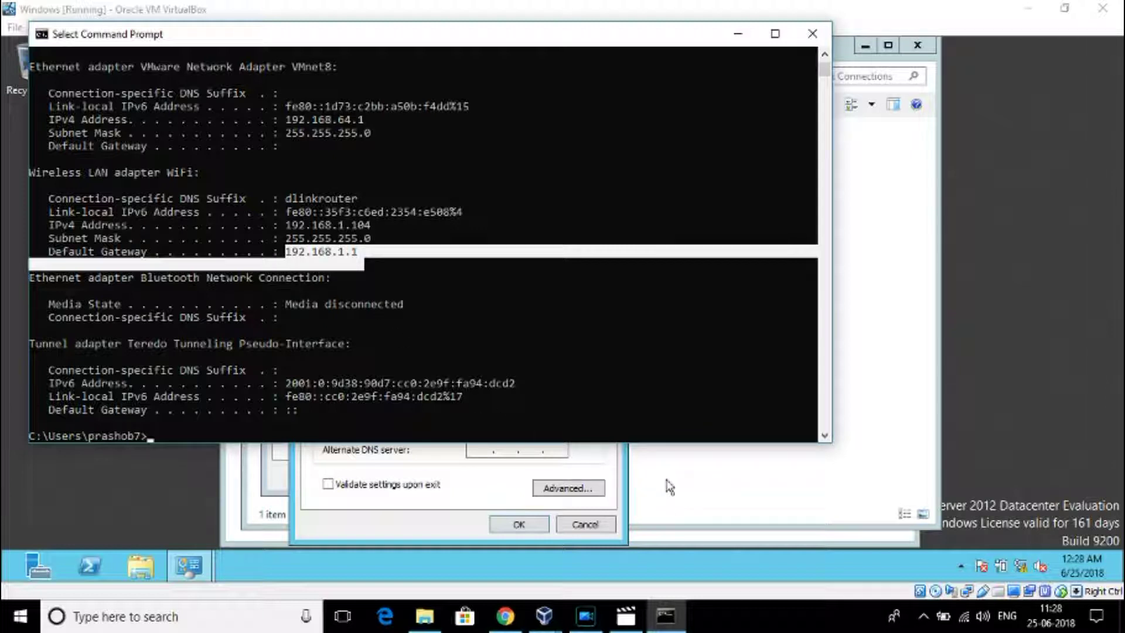
left_click(668, 485)
left_click(482, 360)
type("192 . 168 . ")
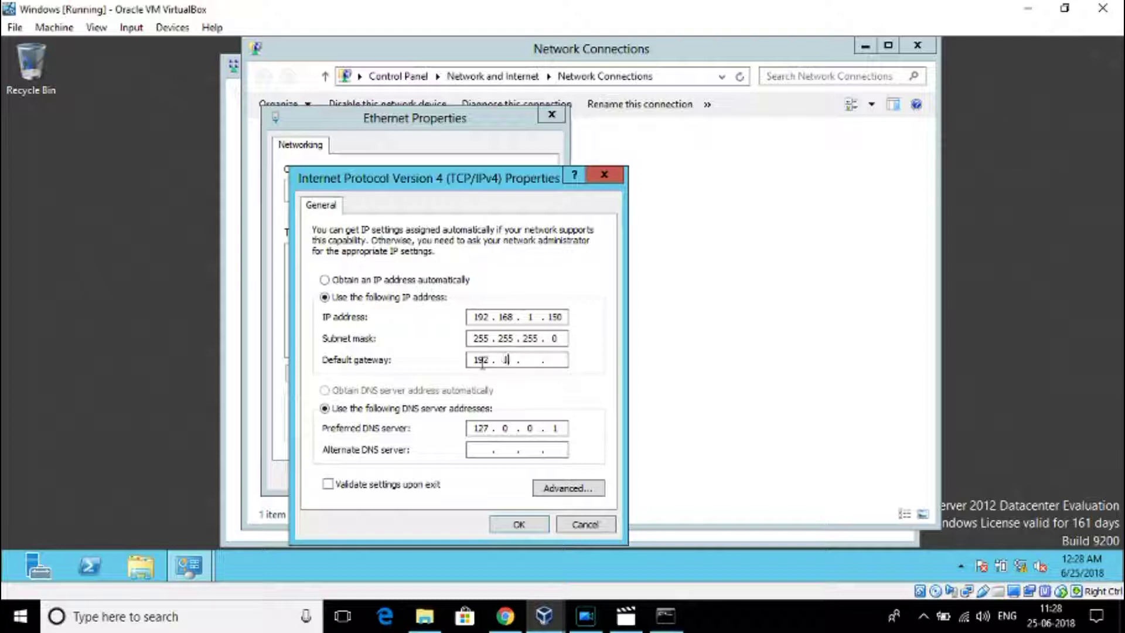
type("1 . 1")
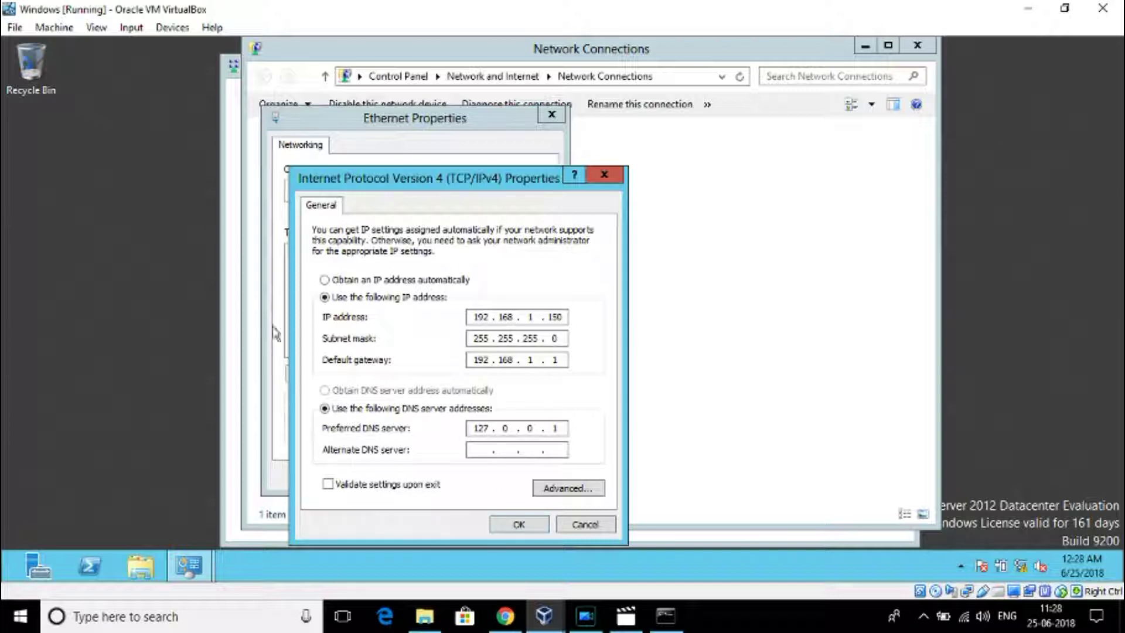
Step: Set the alternate DNS server to 192.168.1.150 and save the IPv4 settings
left_click(481, 450)
type("1")
type("92 . 168 . ")
type("1 . ")
type("150")
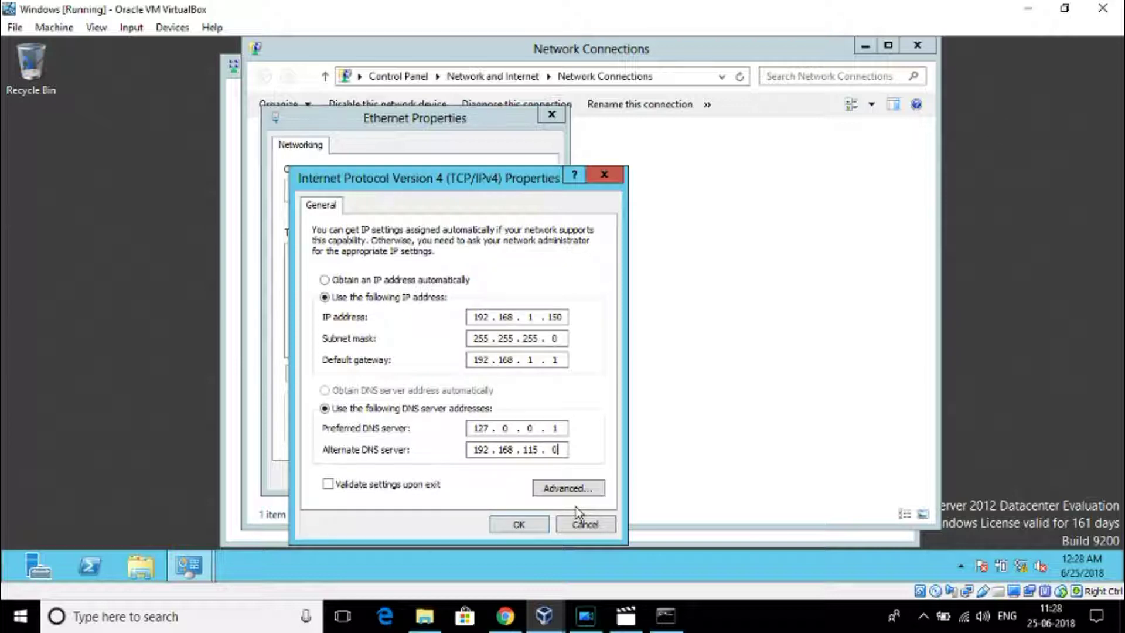
key("BackSpace")
key("BackSpace")
key("BackSpace")
key("BackSpace")
key("period")
type("150")
left_click(511, 524)
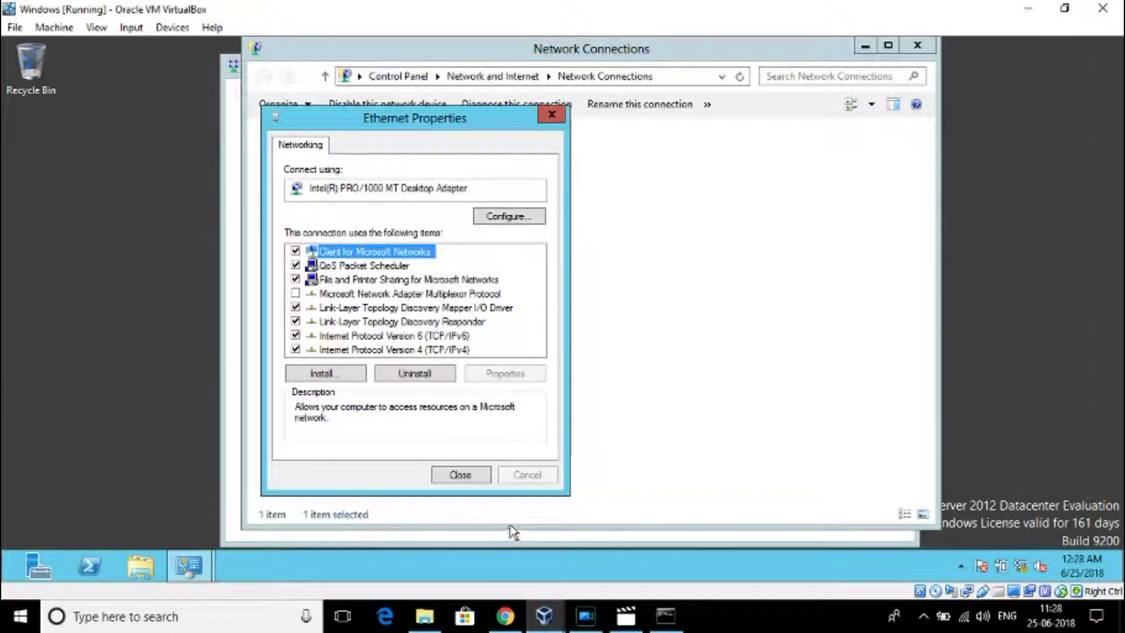
Step: Close the Ethernet properties, Network Connections and Network and Sharing Center windows
left_click(468, 476)
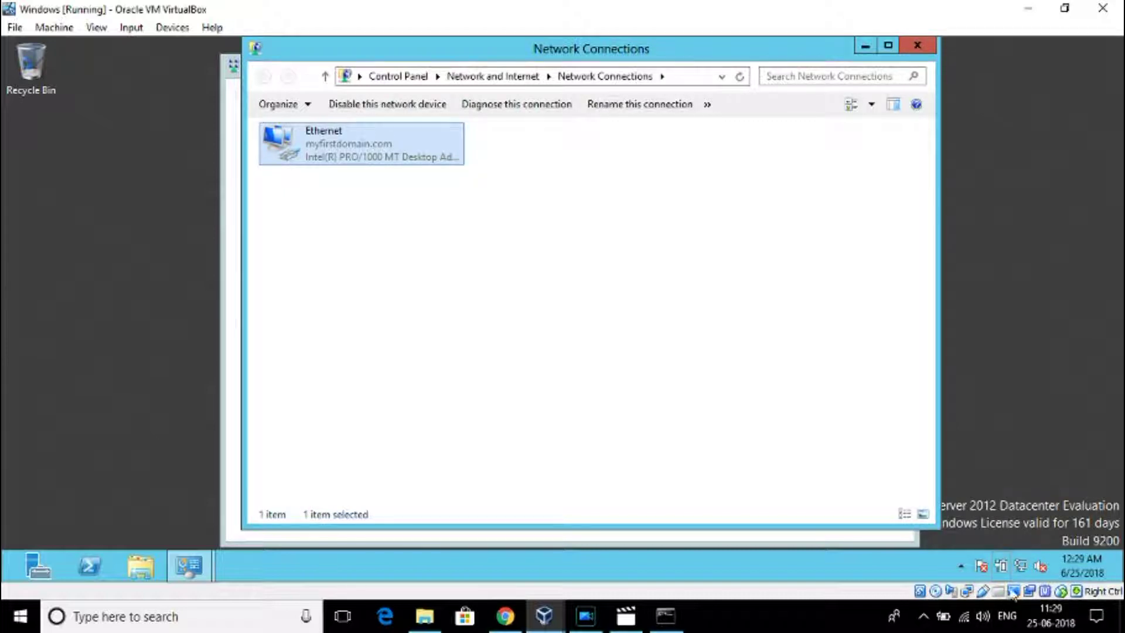
mouse_move(1021, 570)
left_click(926, 47)
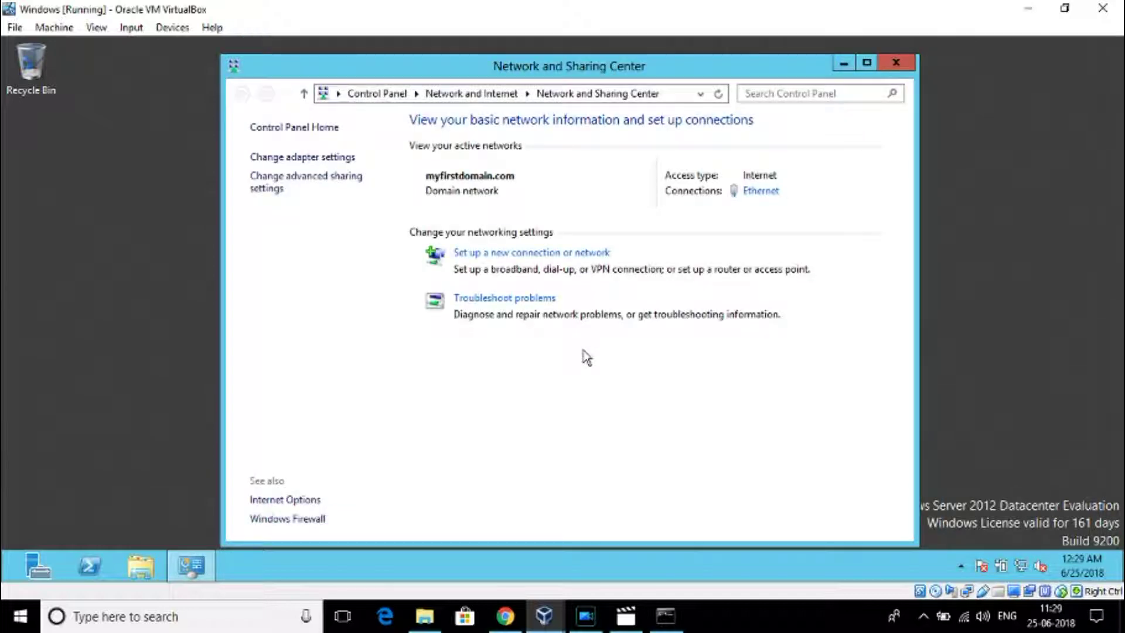
left_click(896, 63)
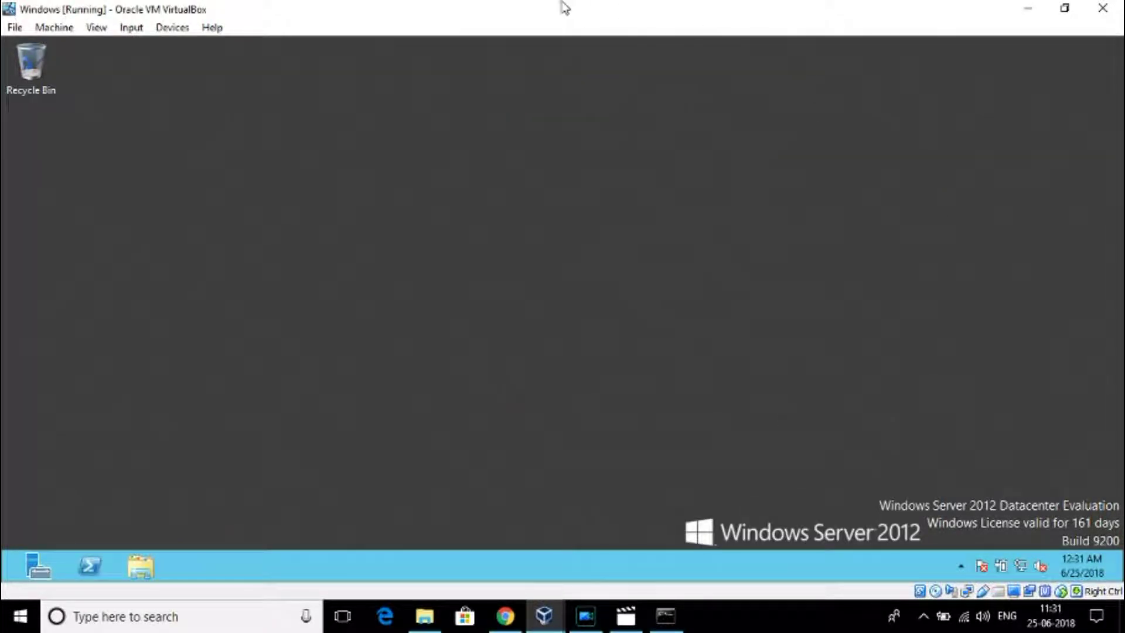